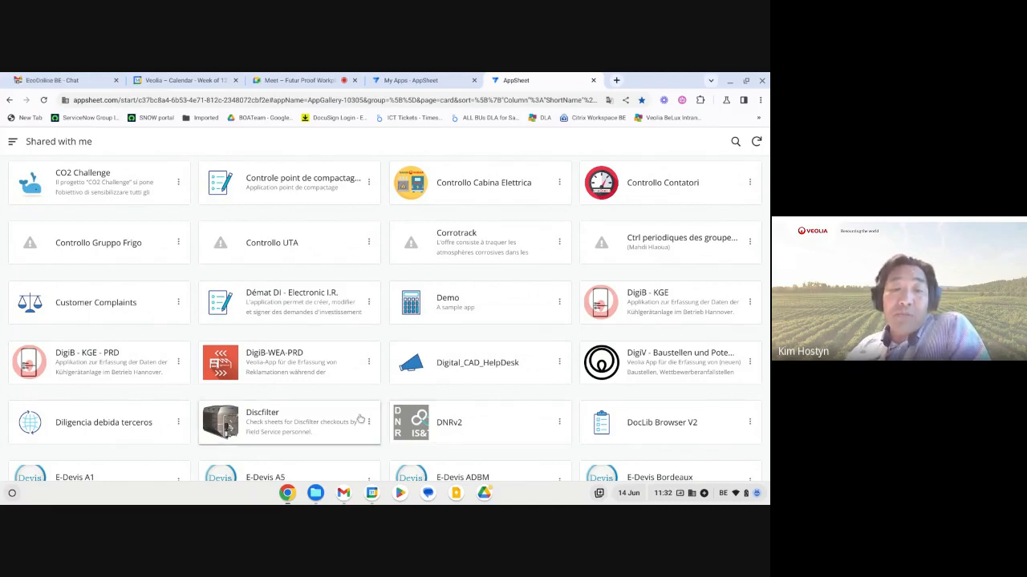
Browse the gallery of shared apps from the C entries through the P entries.
{"action": "scroll", "coordinate": [405, 425], "scroll_direction": "down", "scroll_amount": 1}
{"action": "scroll", "coordinate": [405, 425], "scroll_direction": "down", "scroll_amount": 4}
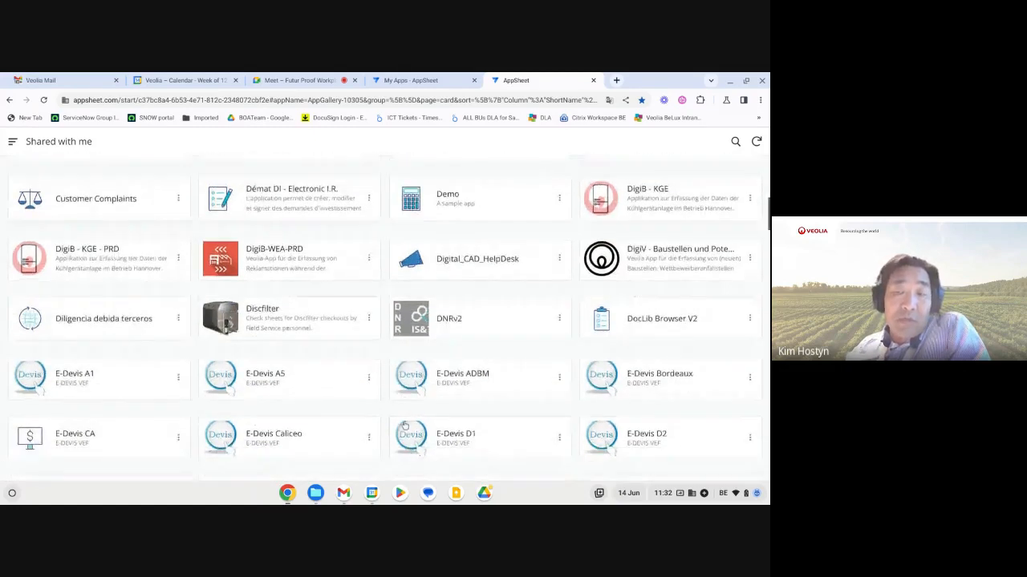
{"action": "scroll", "coordinate": [405, 425], "scroll_direction": "down", "scroll_amount": 7}
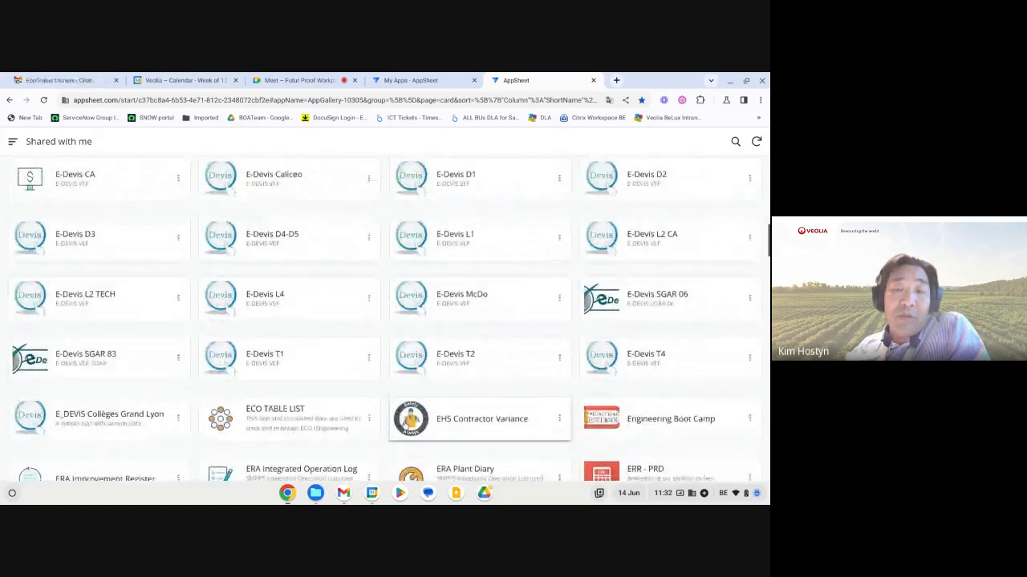
{"action": "scroll", "coordinate": [405, 425], "scroll_direction": "down", "scroll_amount": 4}
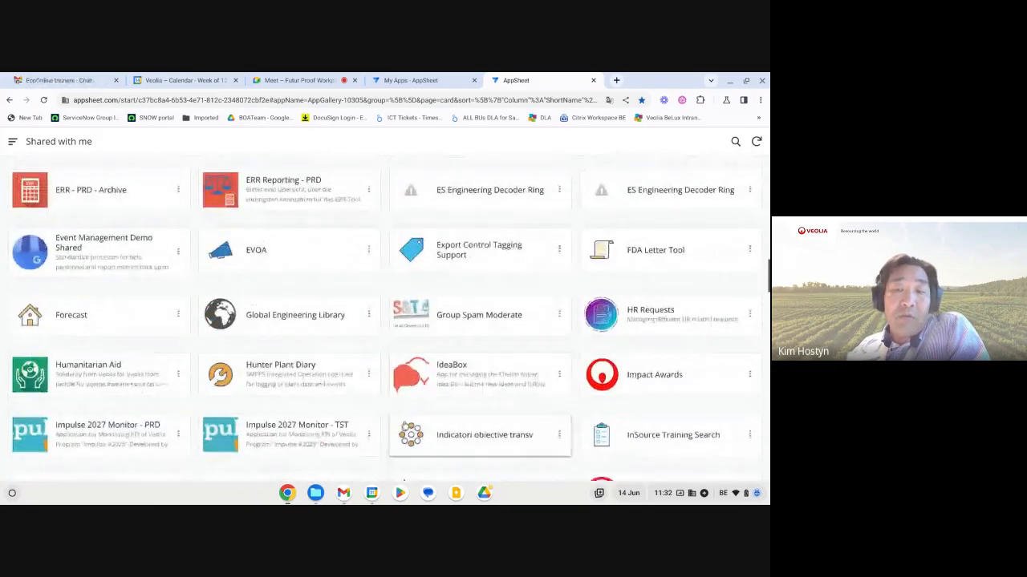
{"action": "scroll", "coordinate": [399, 427], "scroll_direction": "down", "scroll_amount": 4}
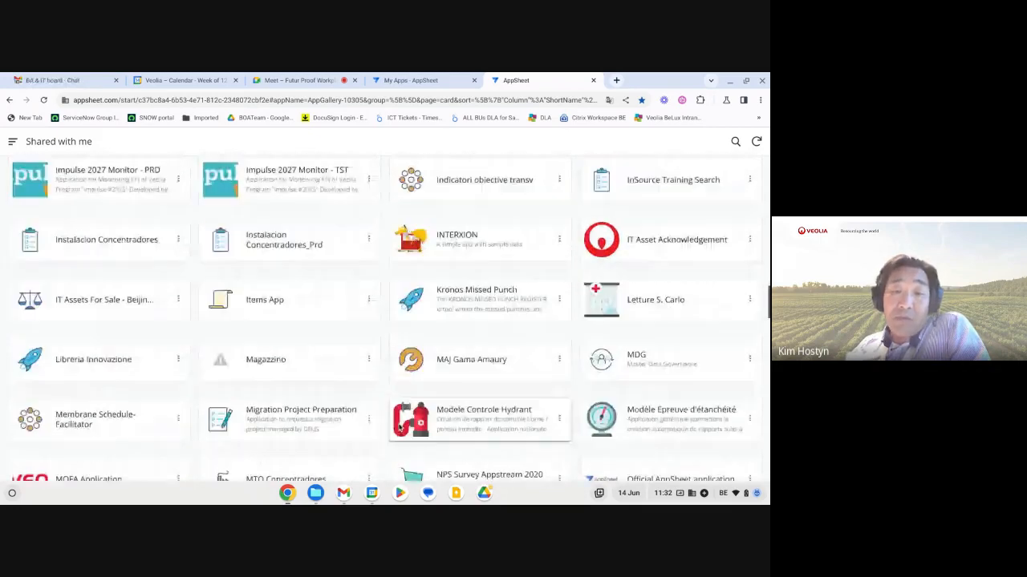
{"action": "scroll", "coordinate": [399, 427], "scroll_direction": "down", "scroll_amount": 1}
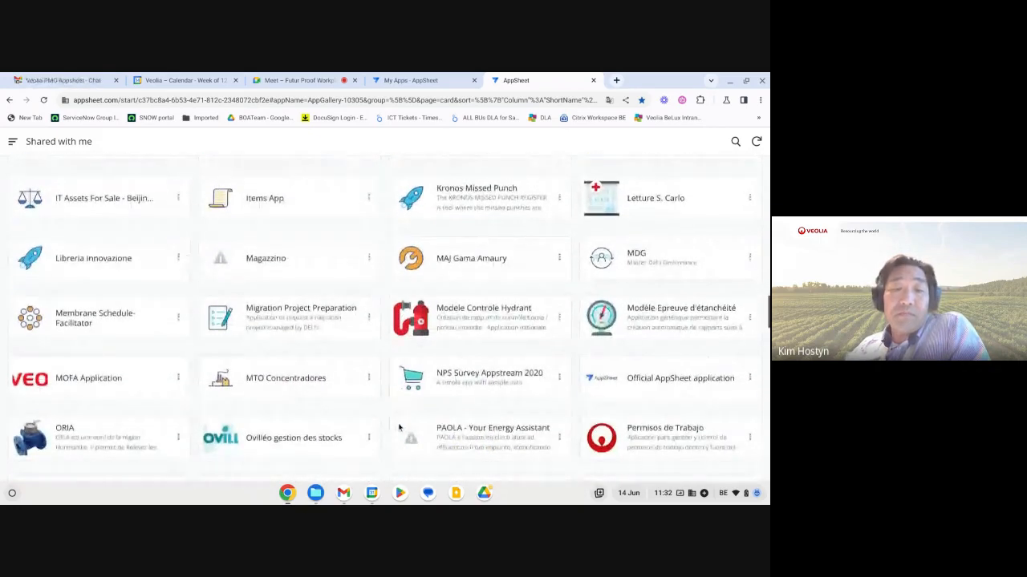
Open the MDG app from the recent apps list and launch its preview in a separate browser tab.
{"action": "left_click", "coordinate": [450, 81]}
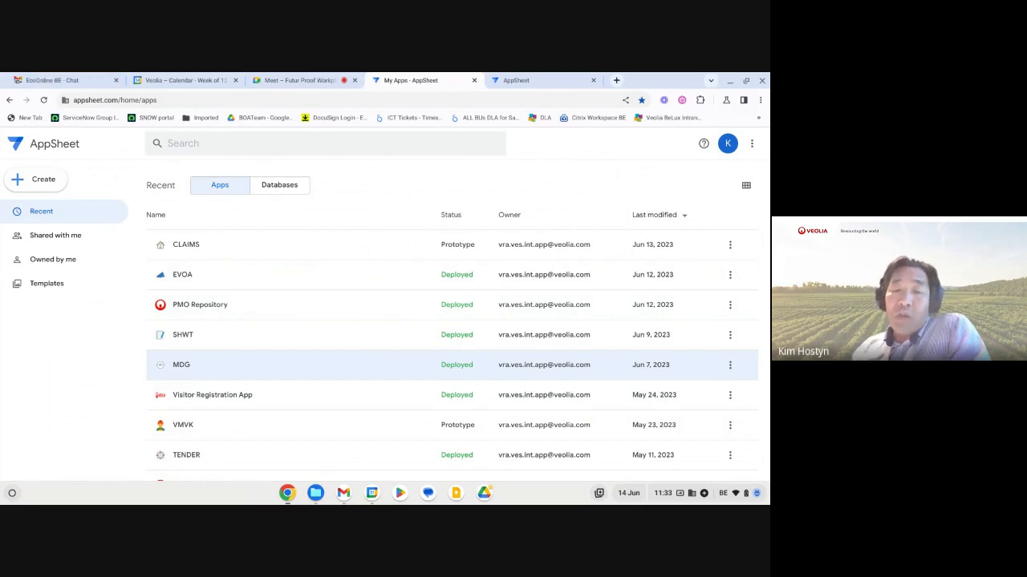
{"action": "left_click", "coordinate": [206, 369]}
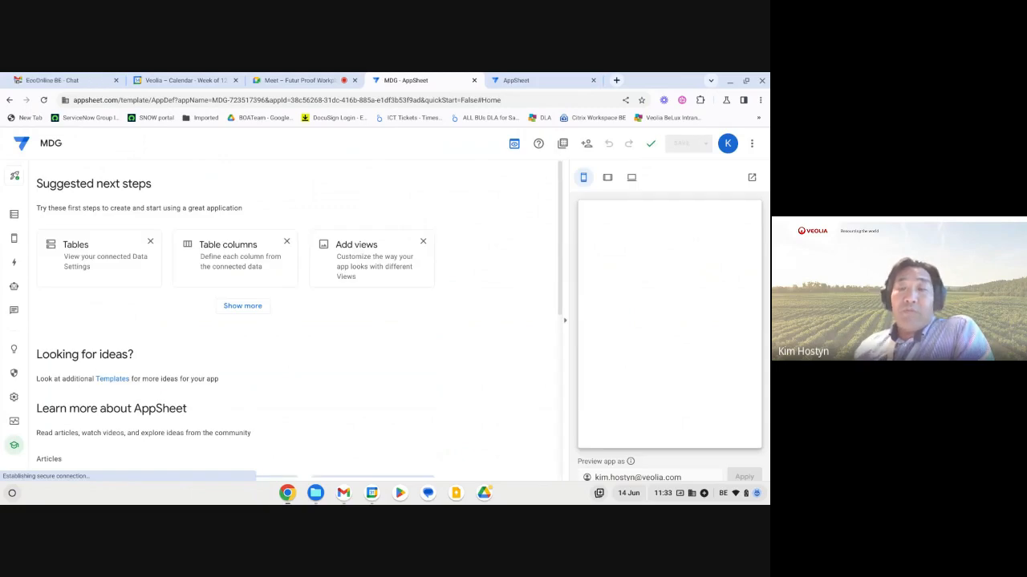
{"action": "left_click", "coordinate": [752, 179]}
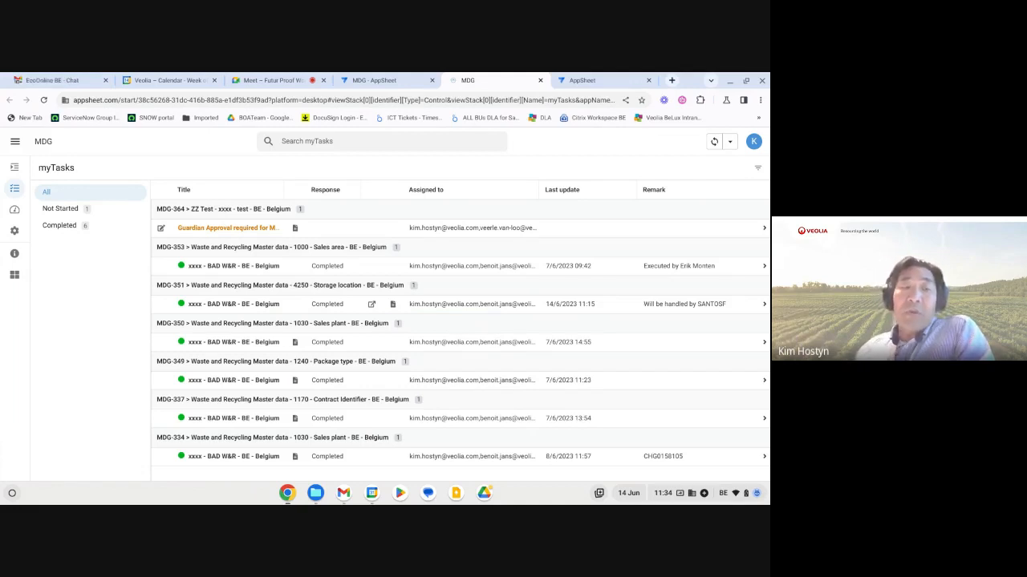
Open a new request form in myRequests, inspect the available Workflow options, and close the form without saving.
{"action": "left_click", "coordinate": [14, 167]}
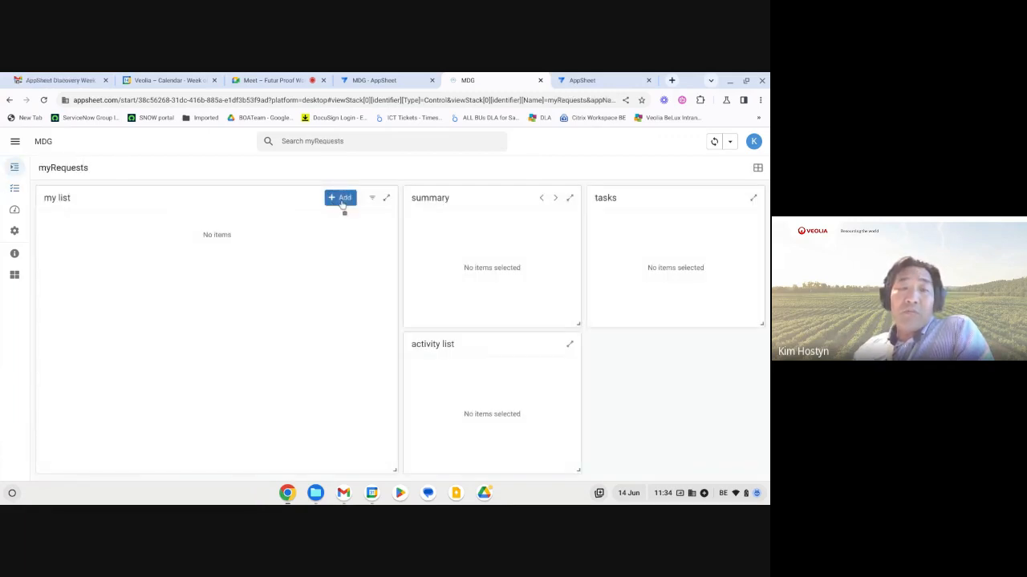
{"action": "left_click", "coordinate": [342, 201]}
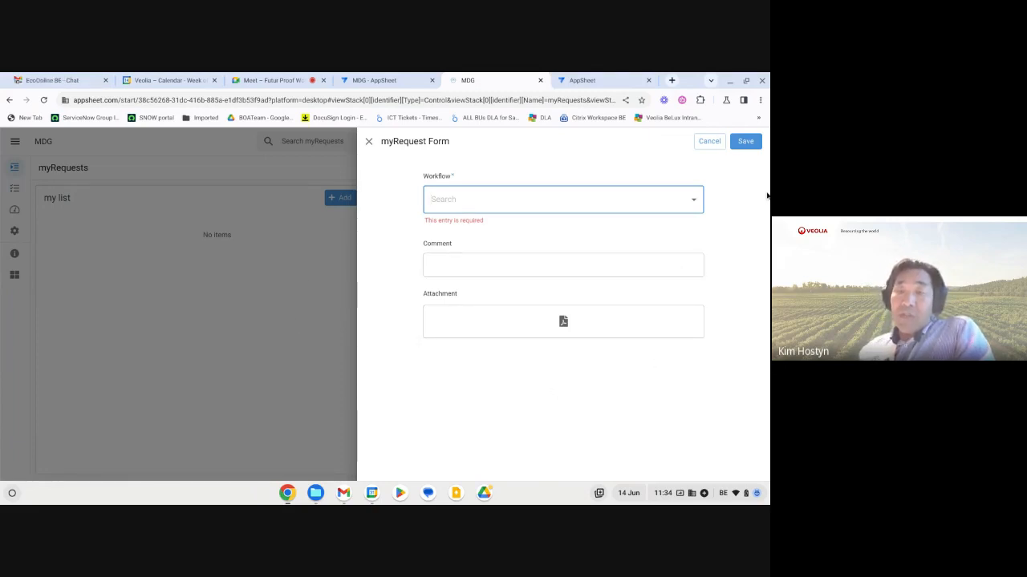
{"action": "left_click", "coordinate": [695, 200]}
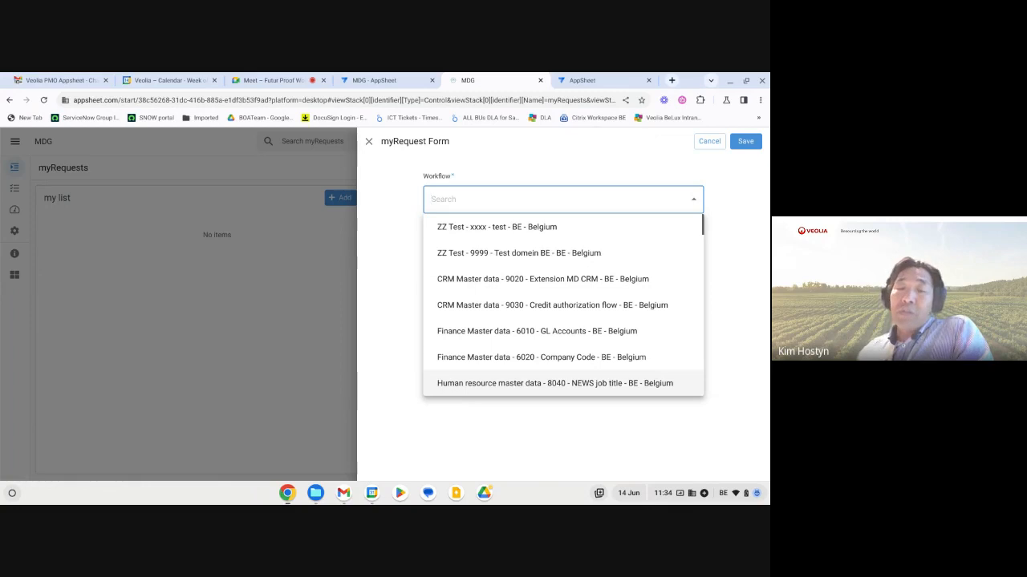
{"action": "left_click", "coordinate": [398, 323]}
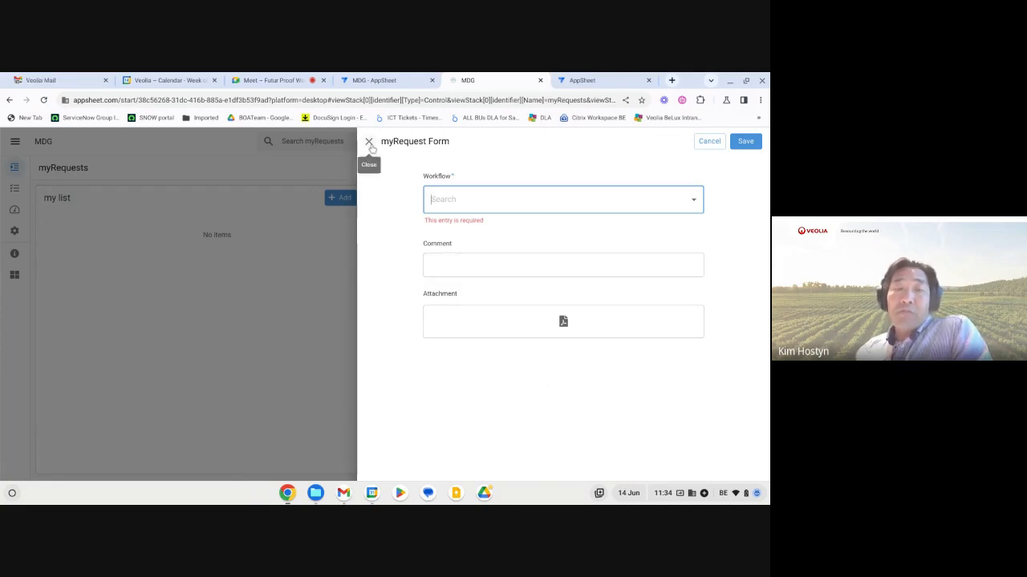
{"action": "left_click", "coordinate": [369, 142]}
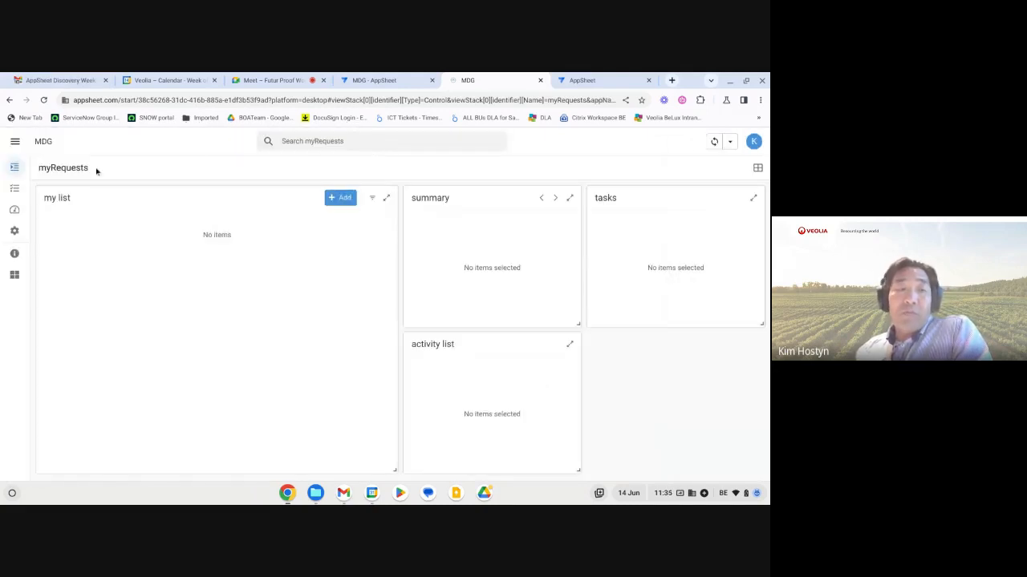
View the edit form of the MDG-364 Guardian Approval task in myTasks, close it unsaved, and dismiss the system notification.
{"action": "left_click", "coordinate": [16, 189]}
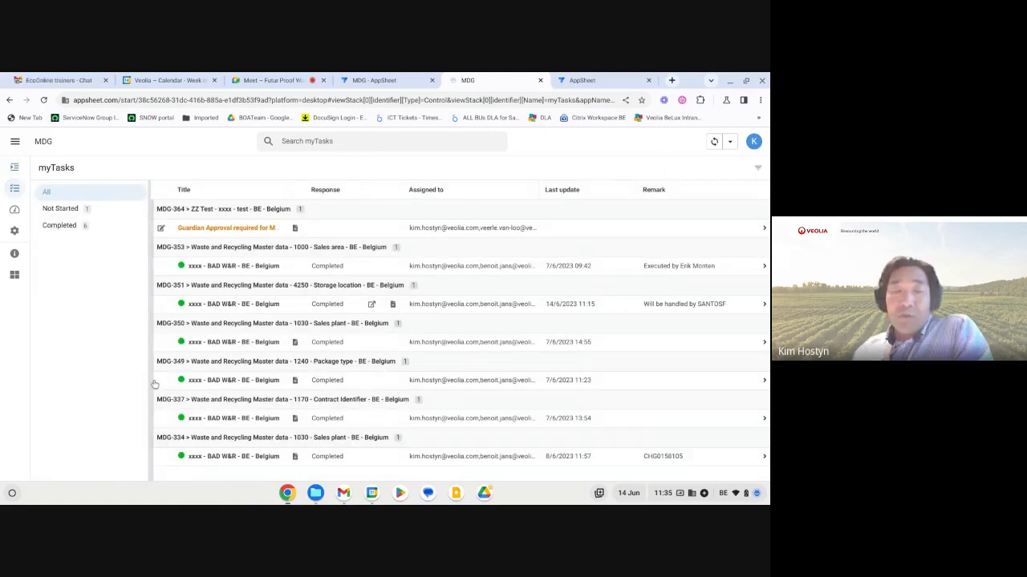
{"action": "left_click", "coordinate": [162, 230]}
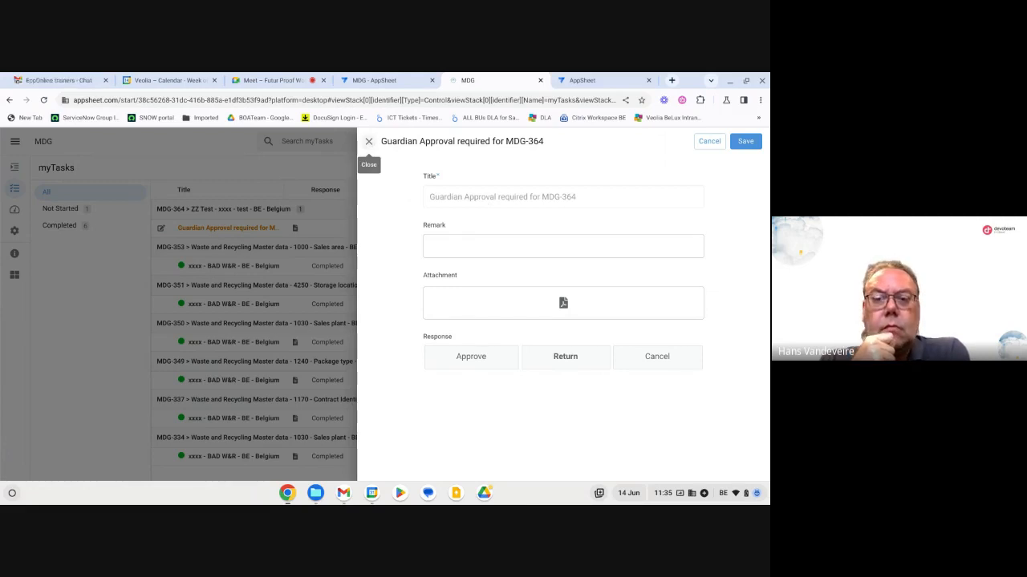
{"action": "left_click", "coordinate": [368, 141]}
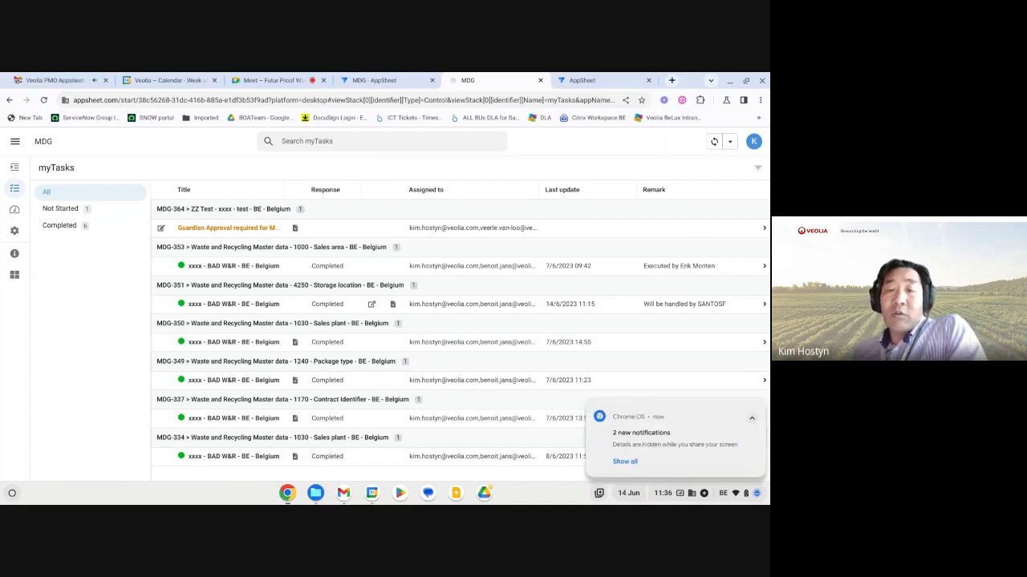
{"action": "left_click", "coordinate": [758, 407]}
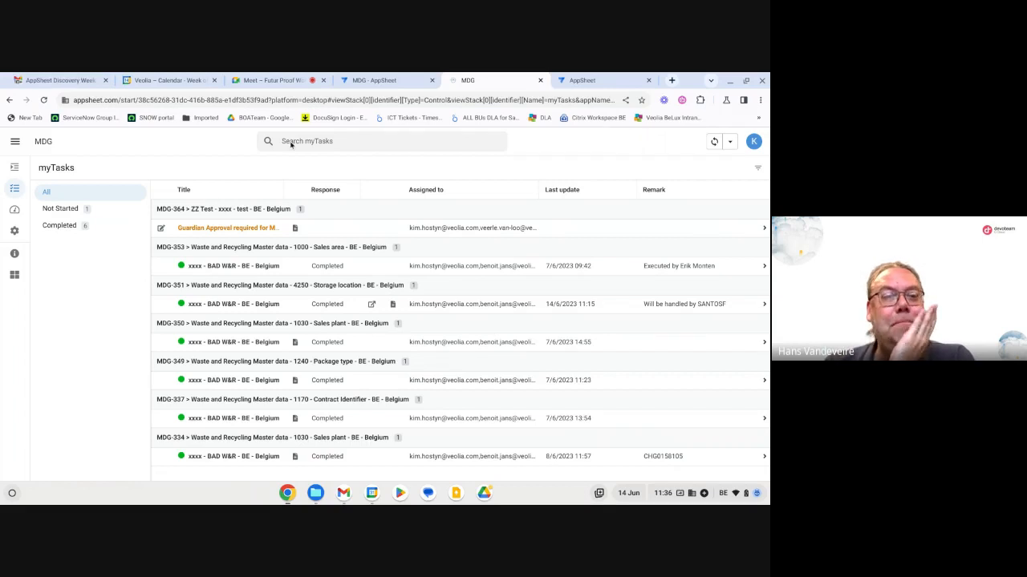
Switch to the Google Meet call and stop presenting the screen.
{"action": "left_click", "coordinate": [273, 80]}
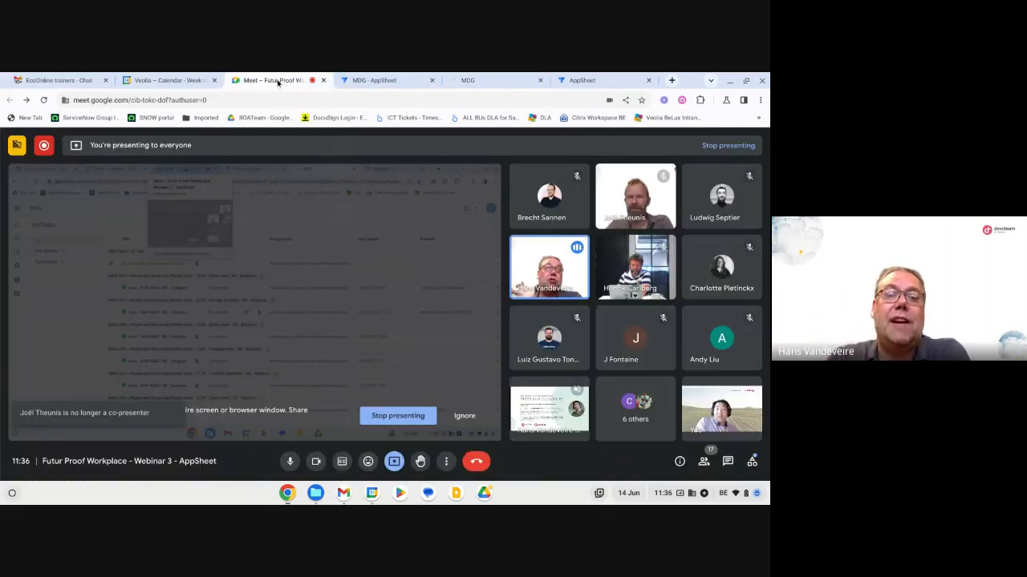
{"action": "left_click", "coordinate": [398, 417]}
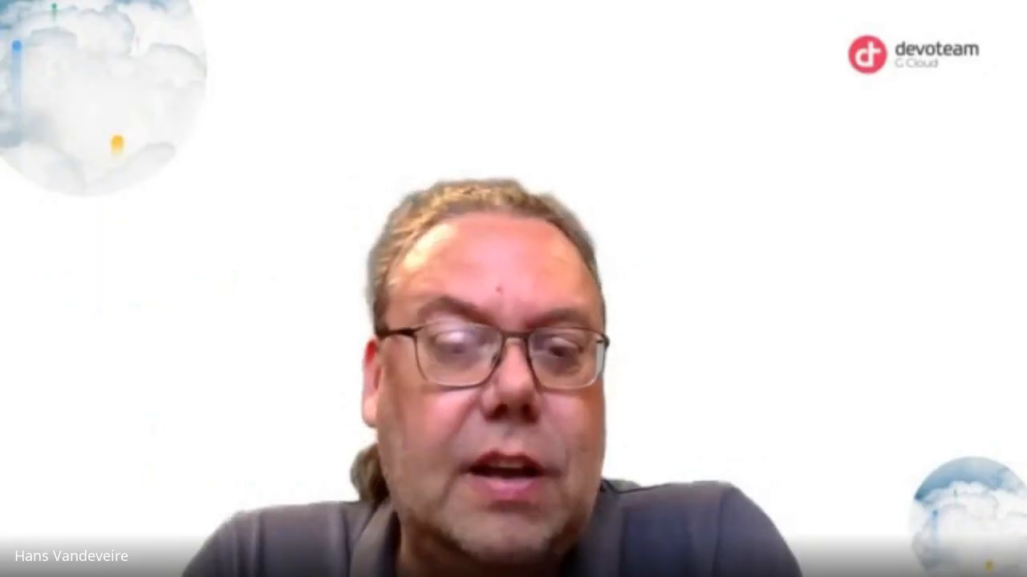
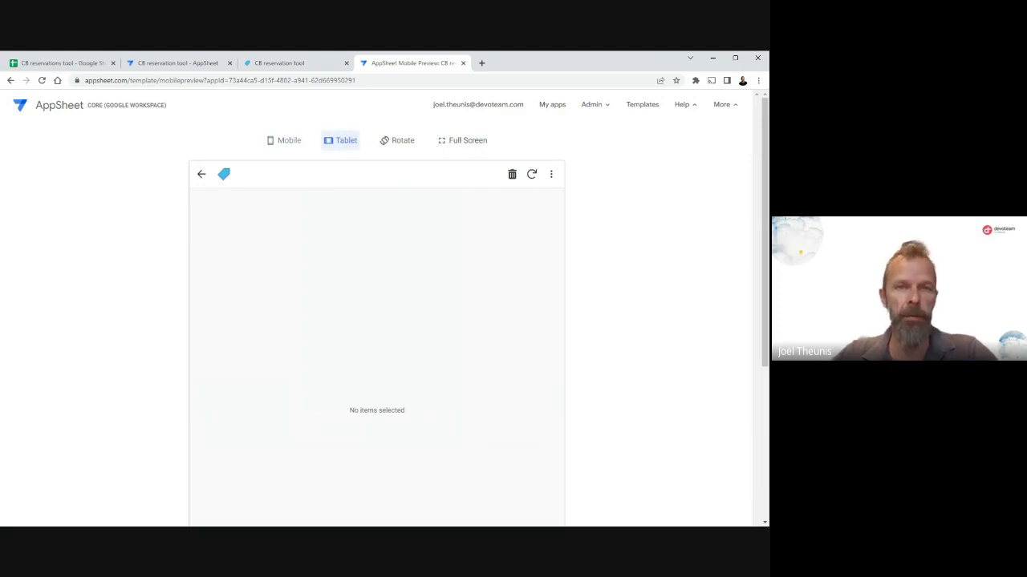
Switch the app preview to the Mobile layout and start a new entry in the reservaties view.
{"action": "left_click", "coordinate": [290, 143]}
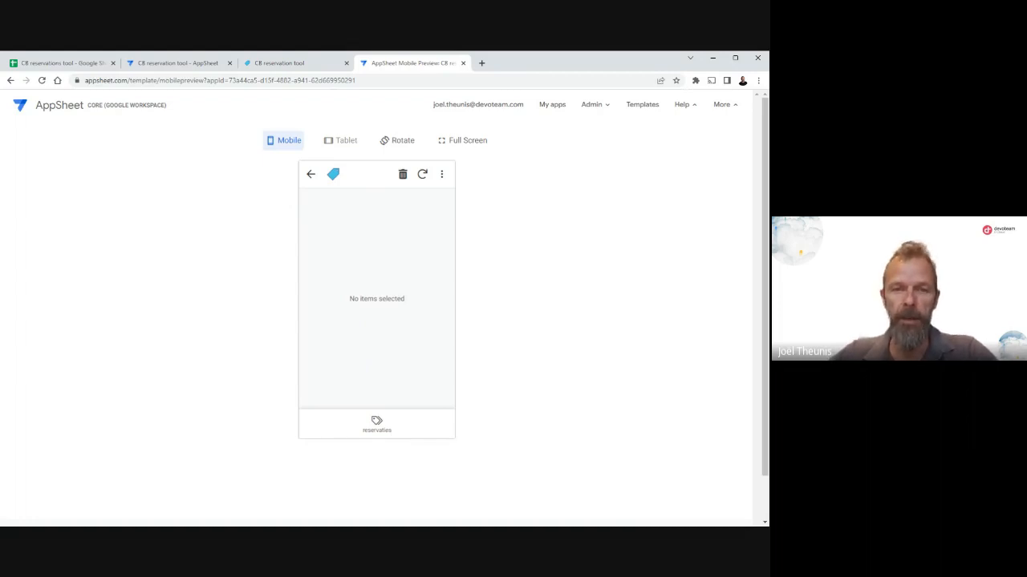
{"action": "left_click", "coordinate": [377, 425]}
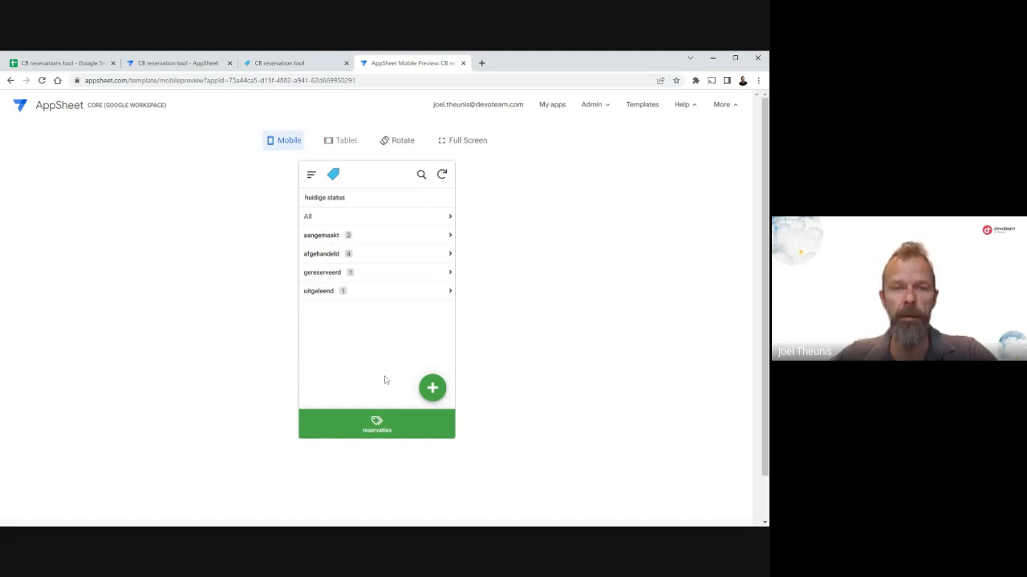
{"action": "left_click", "coordinate": [432, 389]}
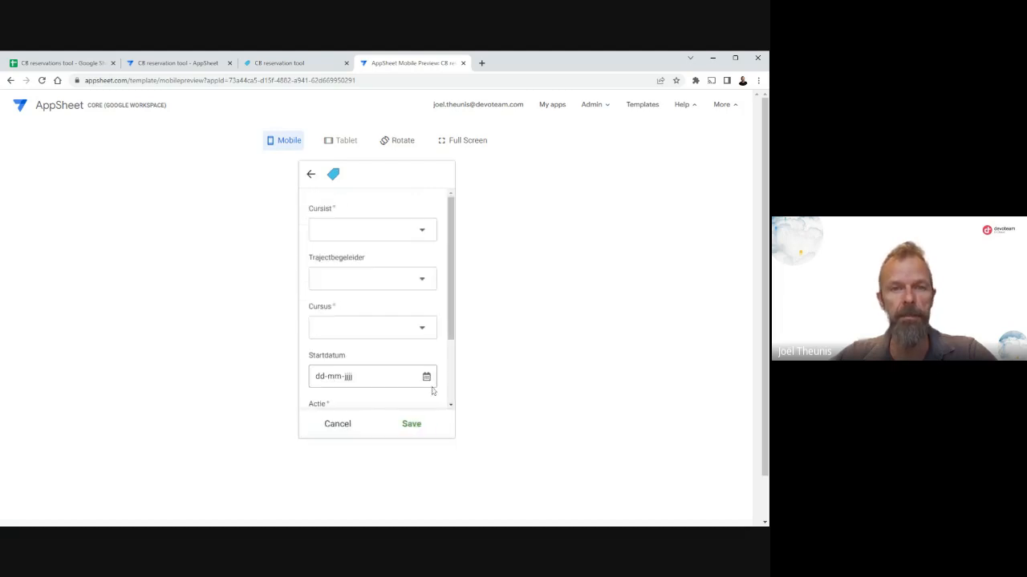
Create a new Cursist from the reservation form, entering the person's first name, family name and e-mail address.
{"action": "left_click", "coordinate": [423, 234]}
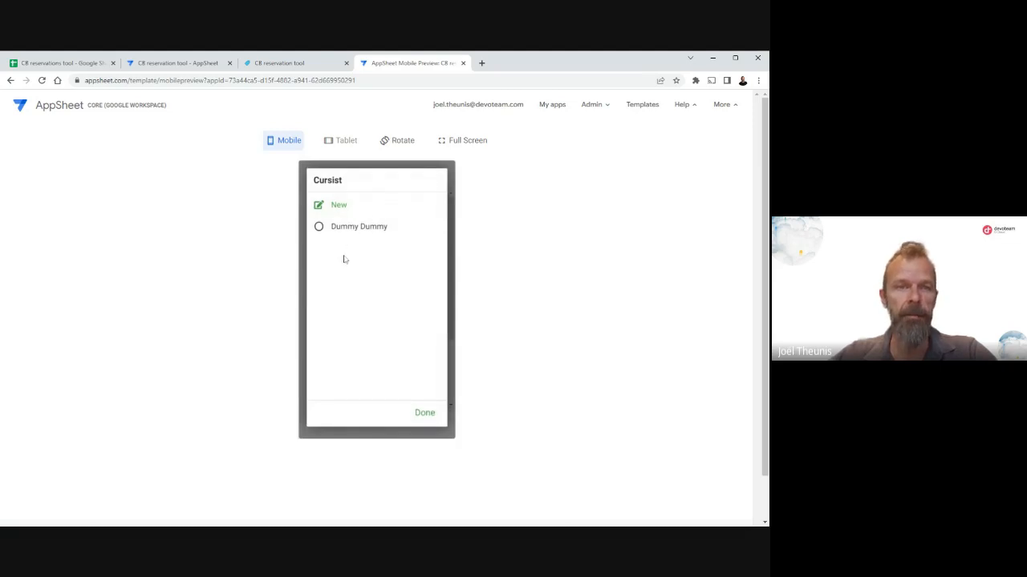
{"action": "left_click", "coordinate": [340, 206]}
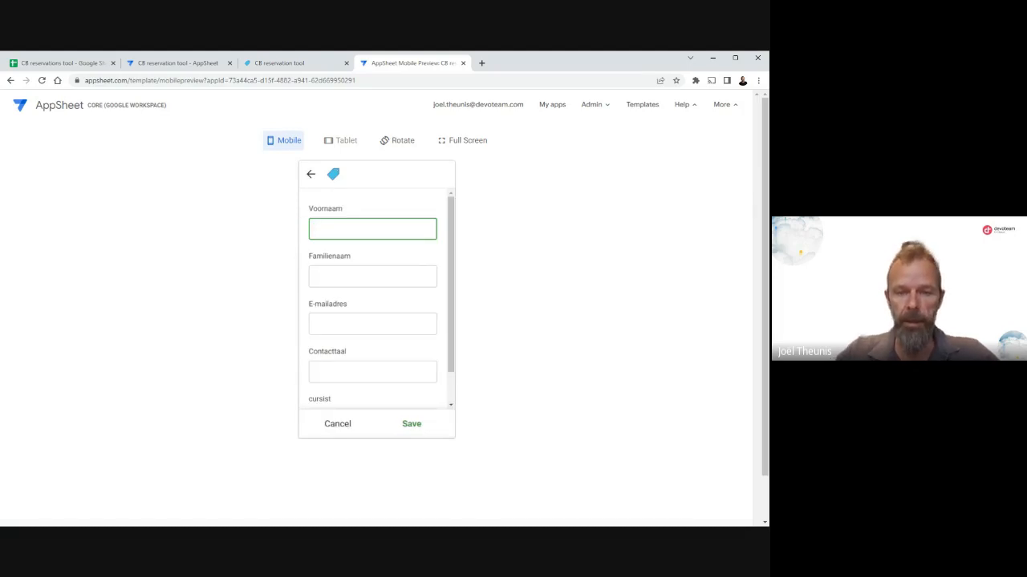
{"action": "key", "text": "Tab"}
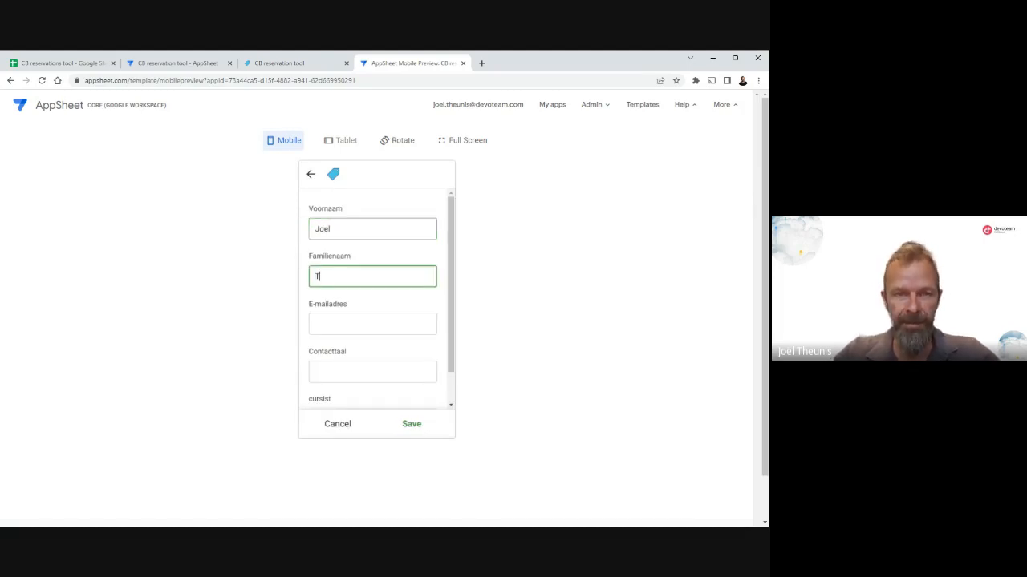
{"action": "key", "text": "Tab"}
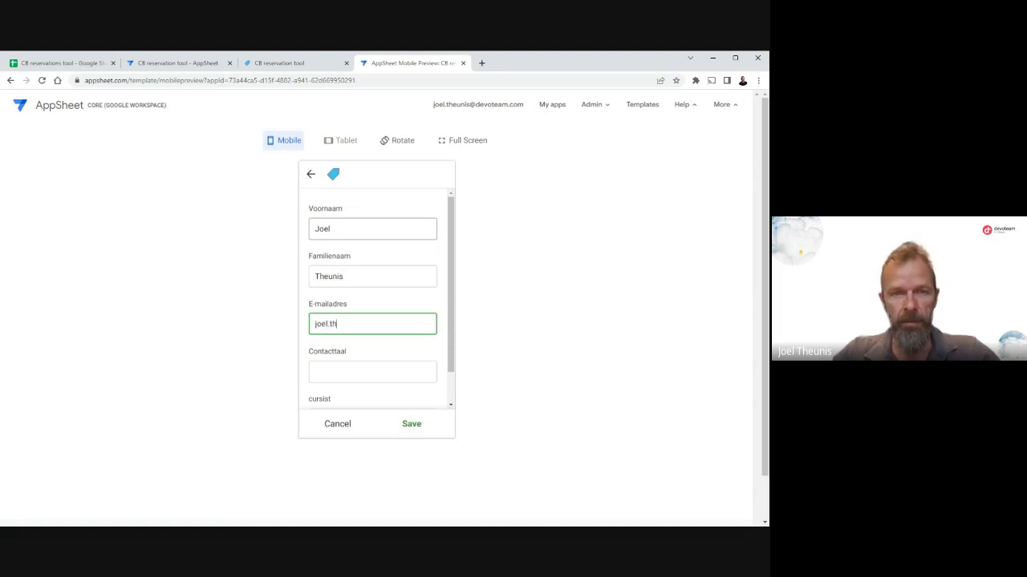
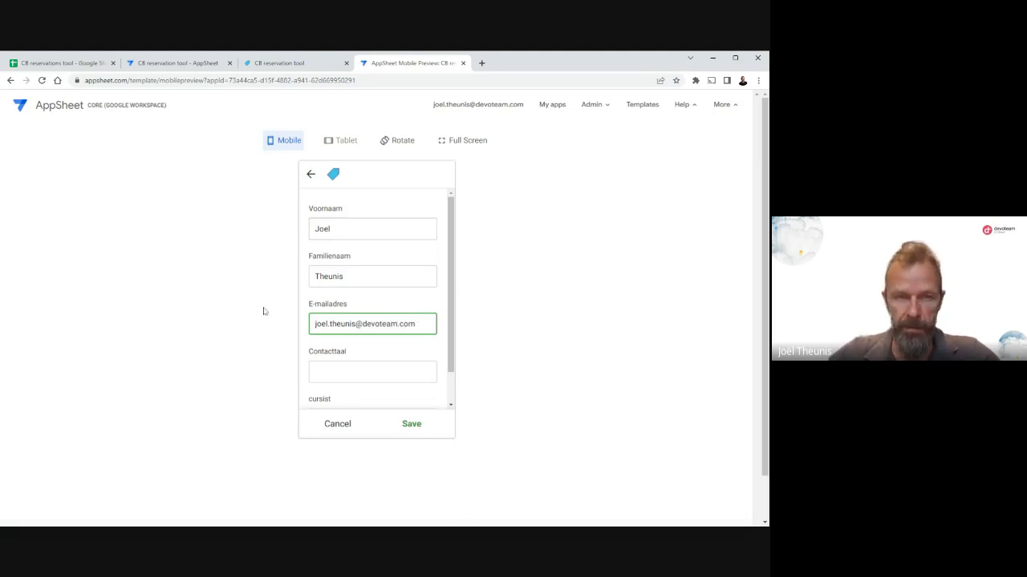
Set the new cursist's Contacttaal to Dutch and save the record.
{"action": "left_click", "coordinate": [315, 372]}
{"action": "type", "text": "D"}
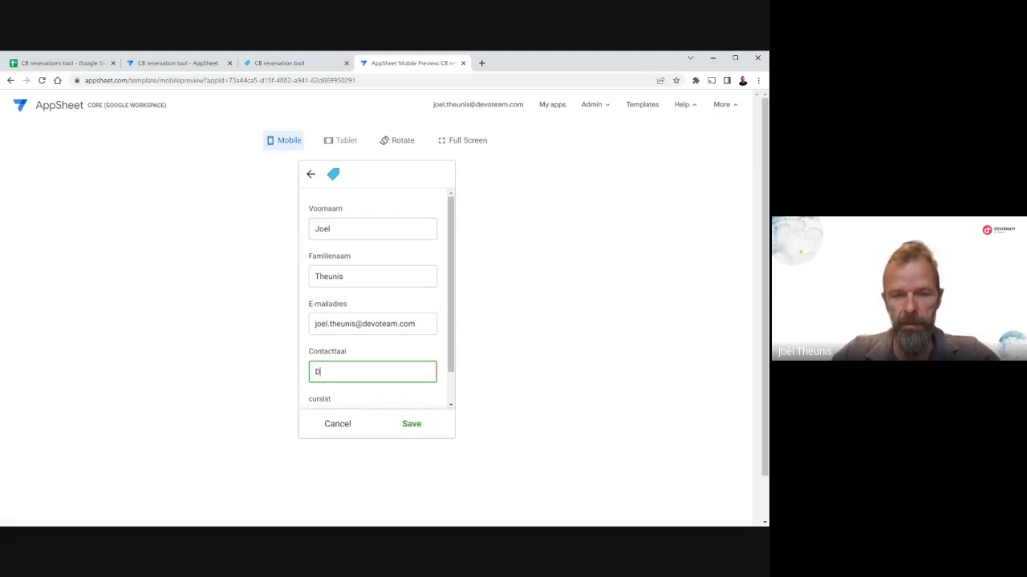
{"action": "type", "text": "uthc"}
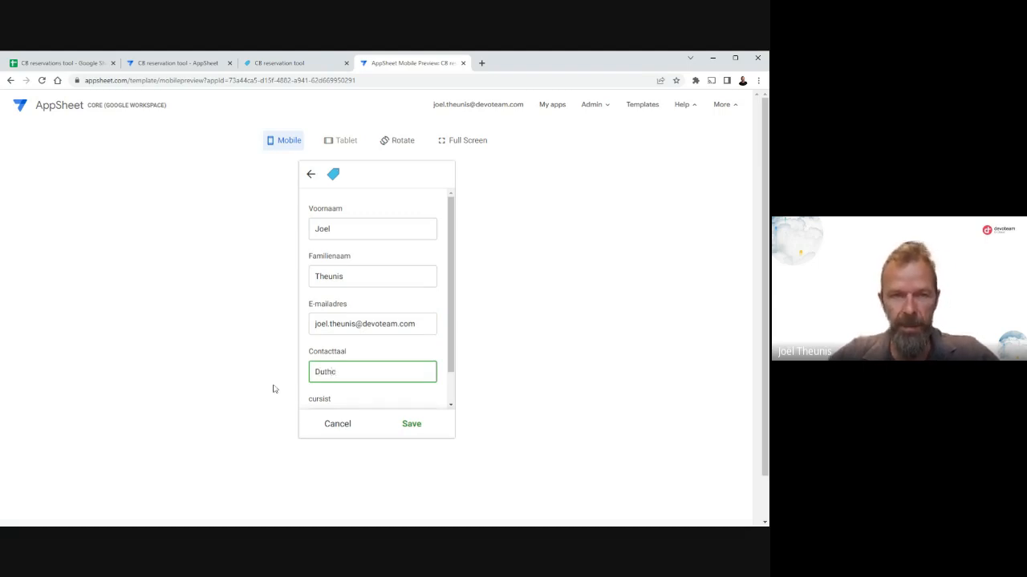
{"action": "key", "text": "BackSpace"}
{"action": "key", "text": "BackSpace"}
{"action": "type", "text": "ch"}
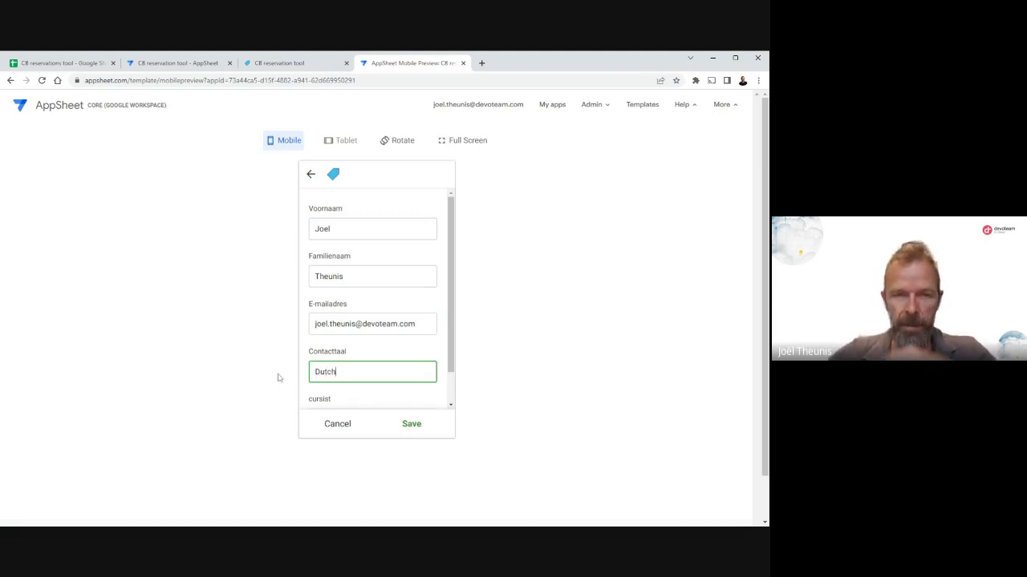
{"action": "left_click", "coordinate": [415, 427]}
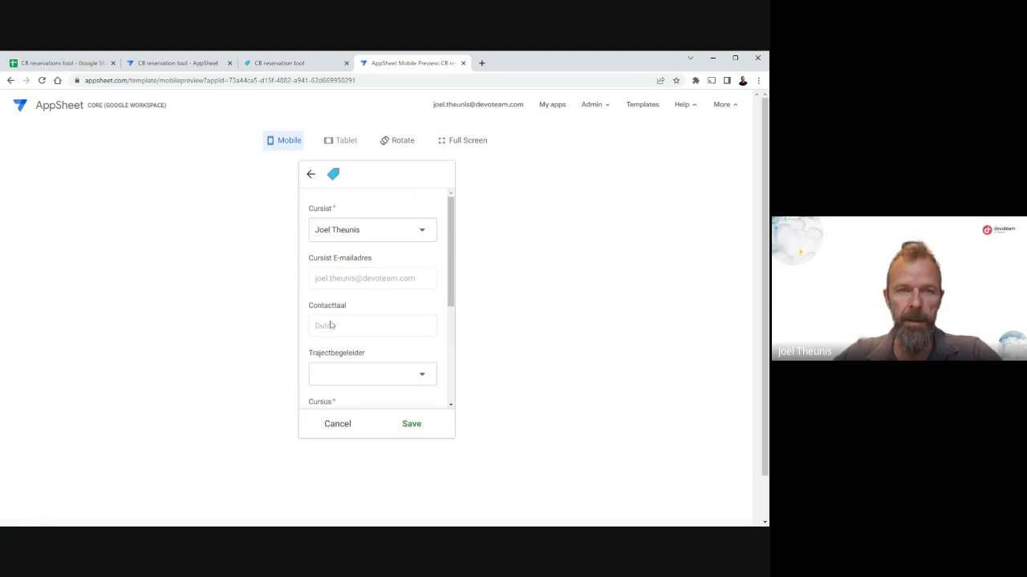
Add the supervisor's first name as a new Trajectbegeleider value in the reservation form.
{"action": "scroll", "coordinate": [361, 311], "scroll_direction": "down", "scroll_amount": 1}
{"action": "scroll", "coordinate": [361, 311], "scroll_direction": "down", "scroll_amount": 1}
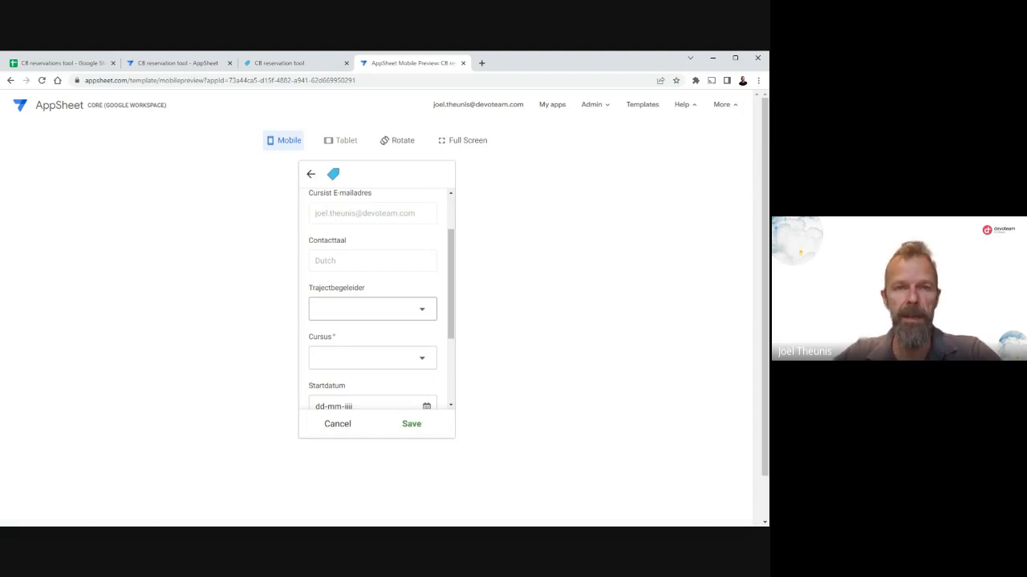
{"action": "left_click", "coordinate": [422, 311]}
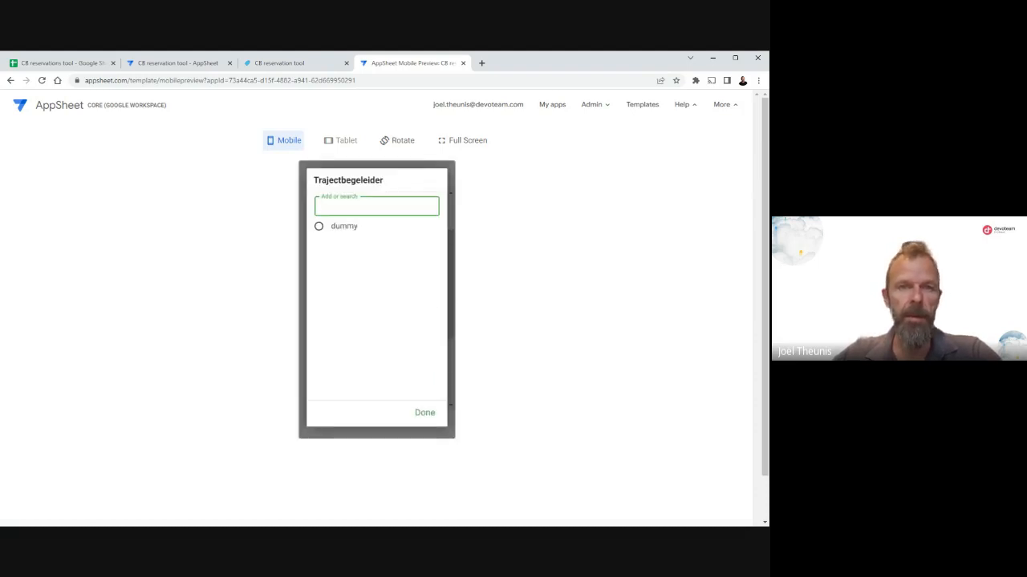
{"action": "type", "text": "Peter"}
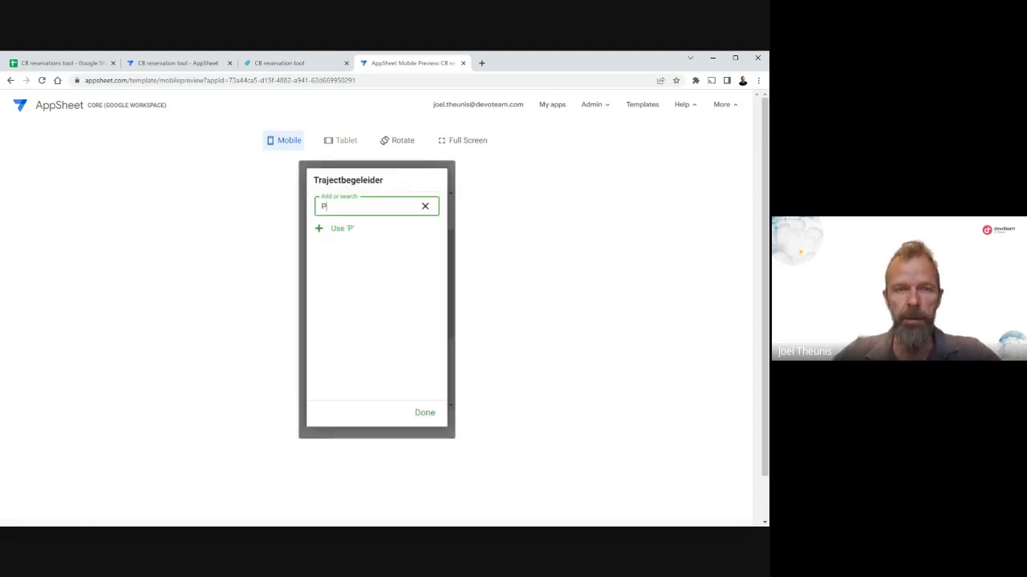
{"action": "left_click", "coordinate": [339, 233]}
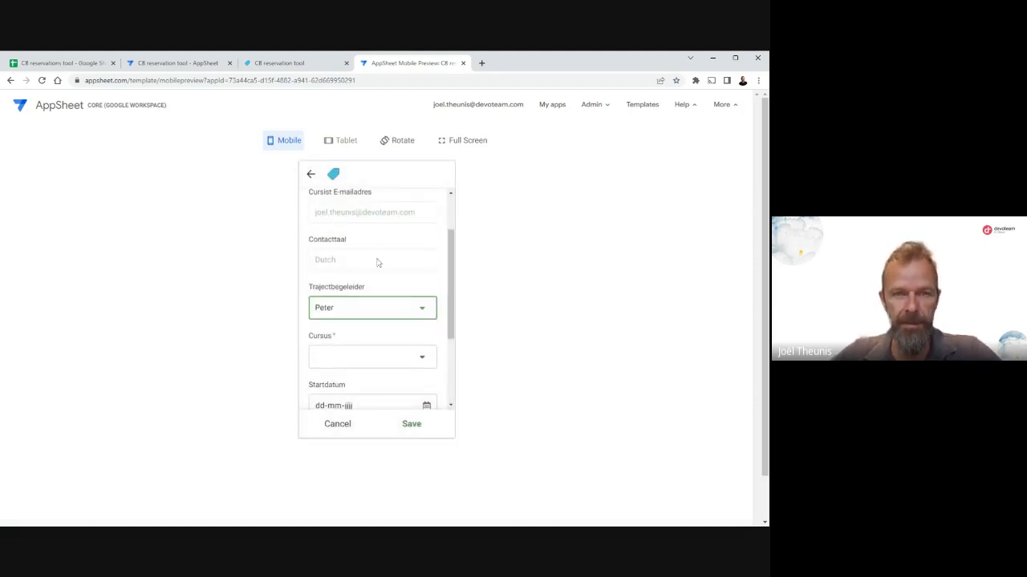
Start a new Cursus from the reservation form and enter DEF456 as its Cursuscode.
{"action": "scroll", "coordinate": [377, 262], "scroll_direction": "down", "scroll_amount": 1}
{"action": "left_click", "coordinate": [426, 296]}
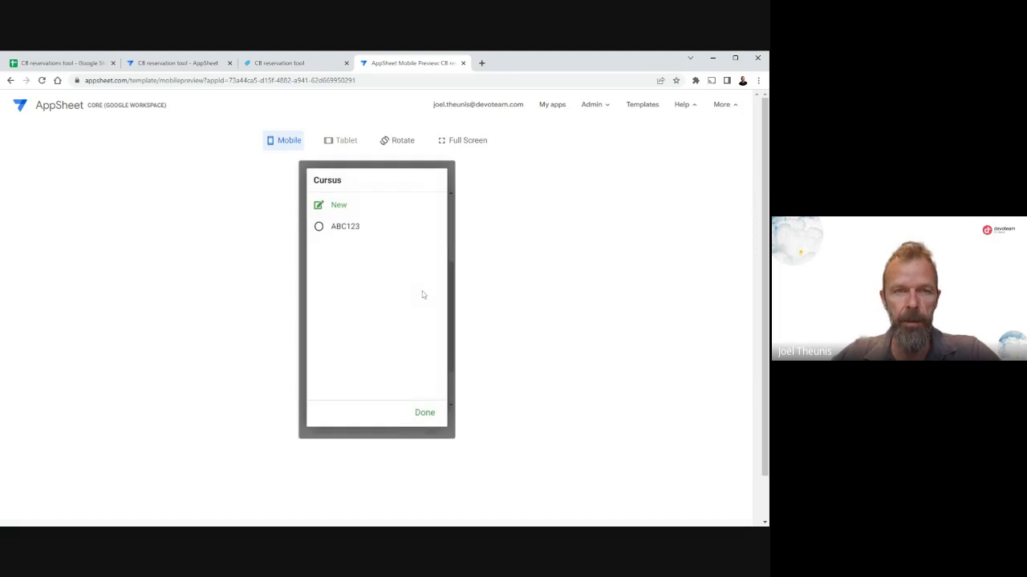
{"action": "left_click", "coordinate": [336, 207]}
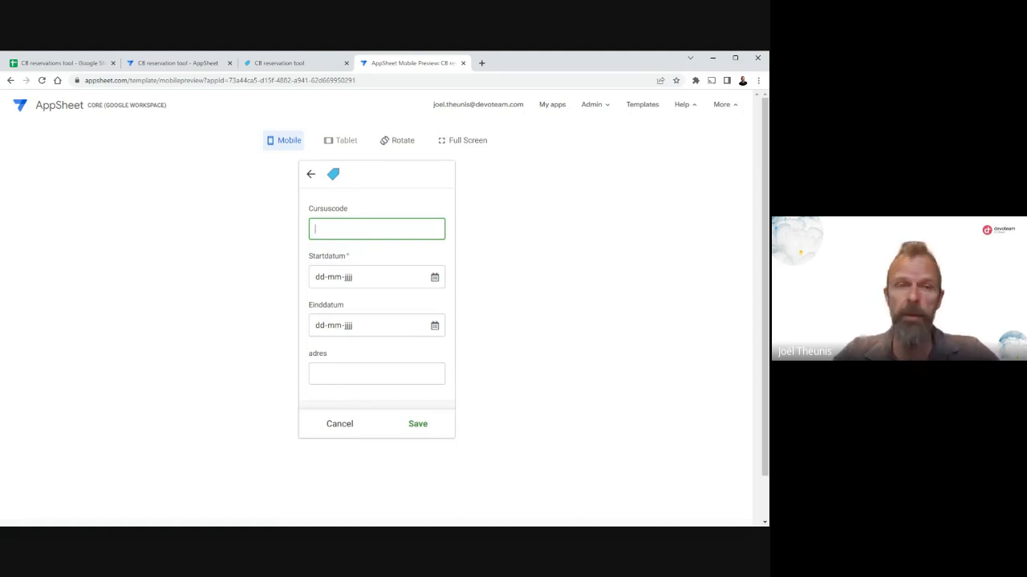
{"action": "type", "text": "DEF"}
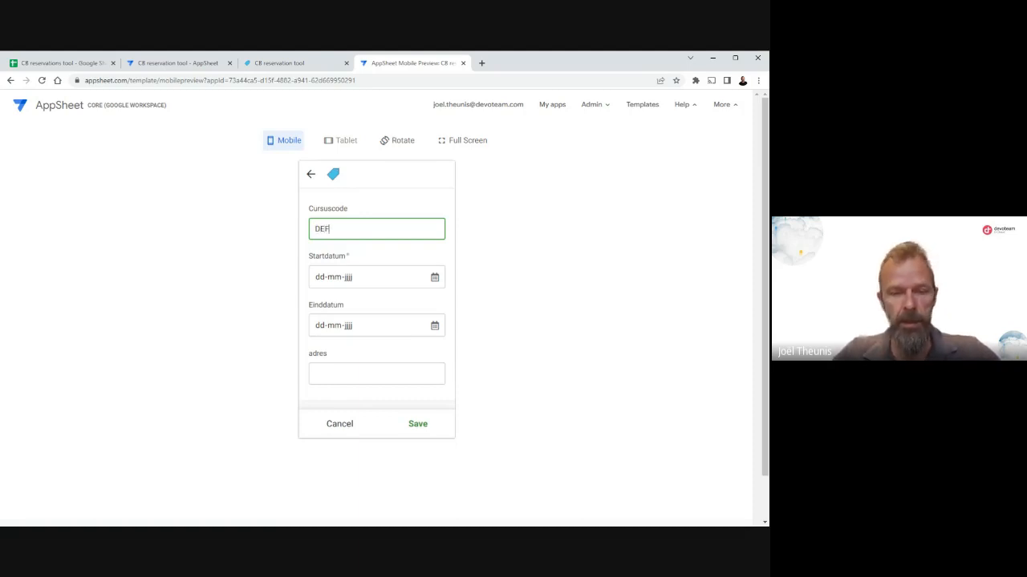
{"action": "type", "text": "456"}
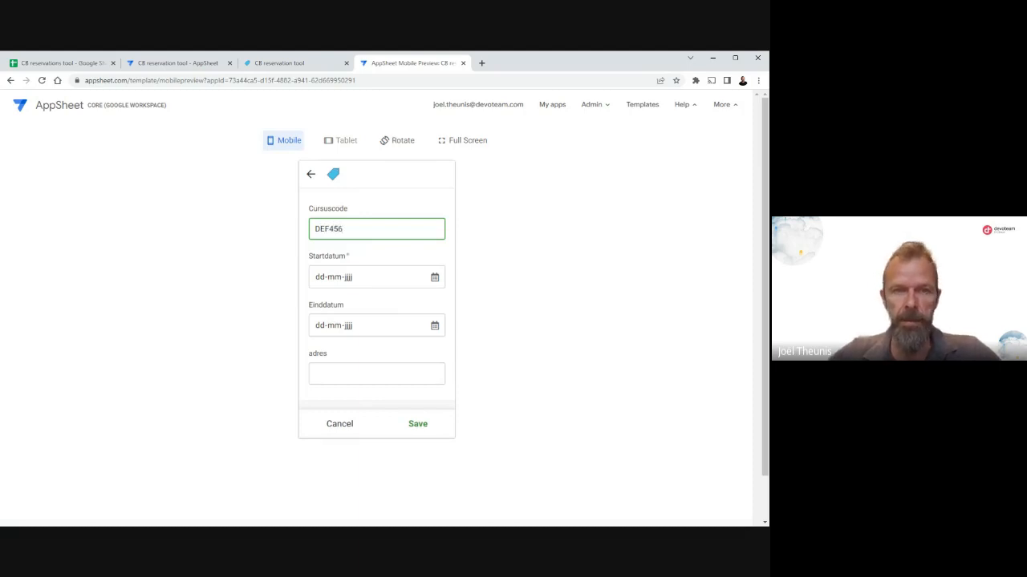
Set the course's Startdatum to 26-06-2023 and its Einddatum to 30-06-2023.
{"action": "left_click", "coordinate": [438, 285]}
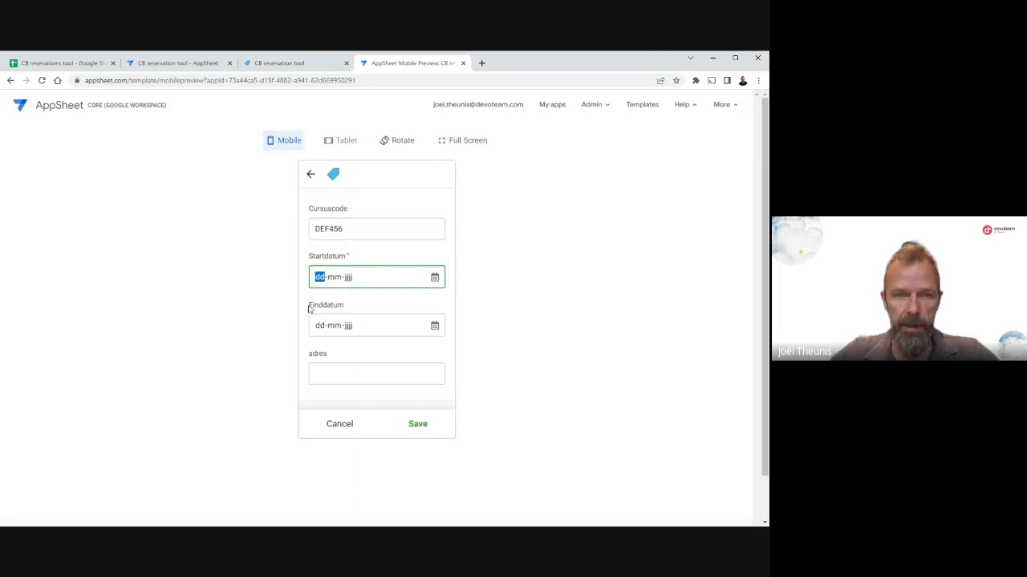
{"action": "left_click", "coordinate": [323, 392]}
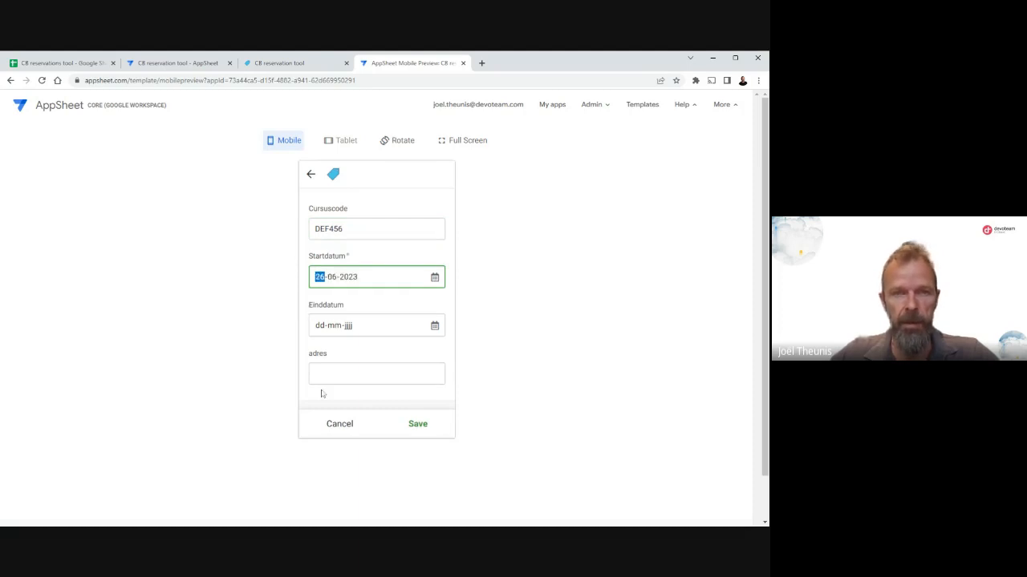
{"action": "left_click", "coordinate": [435, 328]}
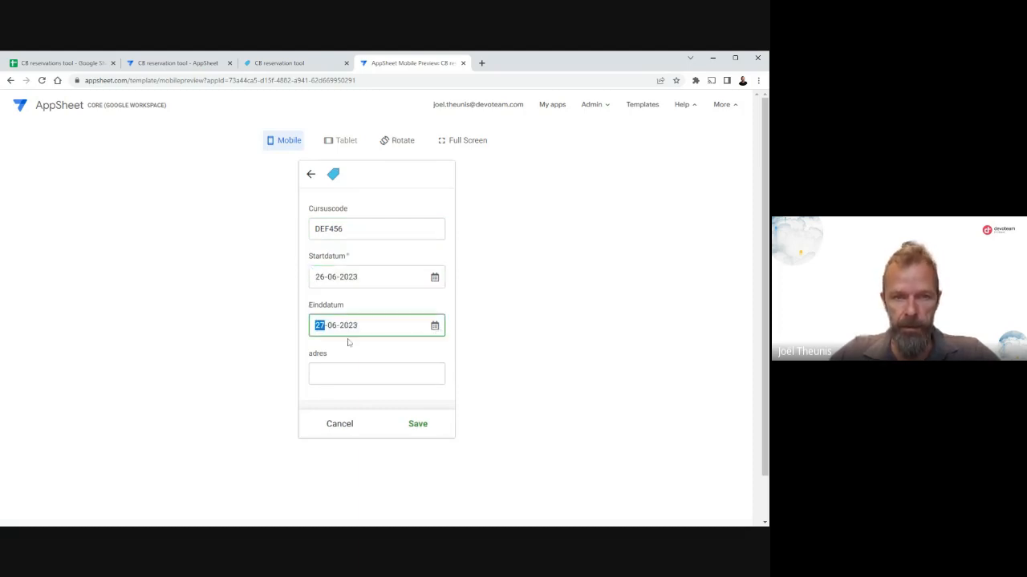
{"action": "key", "text": "Up"}
{"action": "key", "text": "Up"}
{"action": "key", "text": "Up"}
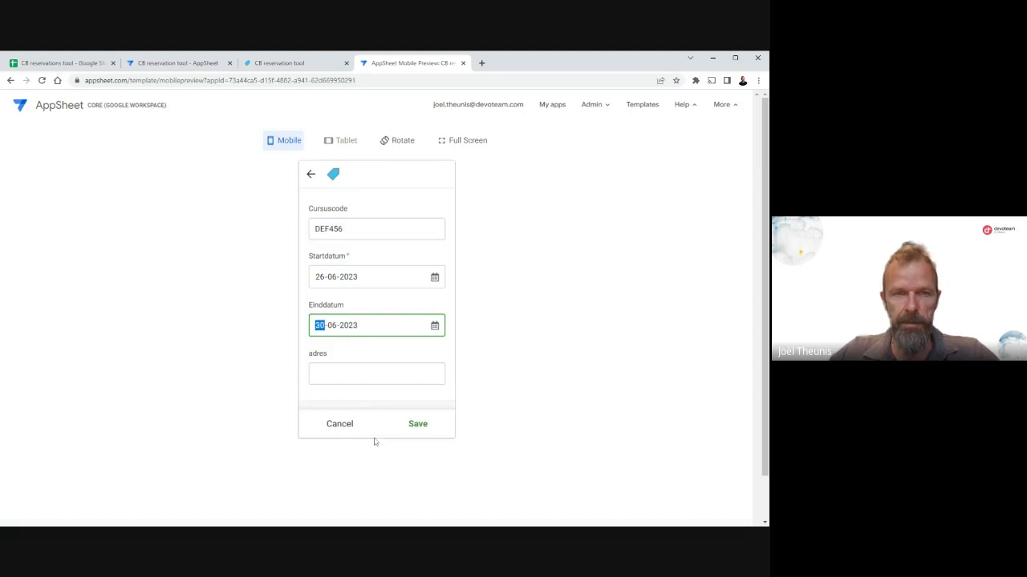
Fill in the new course's adres with the suggested full address and save the course.
{"action": "scroll", "coordinate": [366, 289], "scroll_direction": "down", "scroll_amount": 1}
{"action": "left_click", "coordinate": [366, 325]}
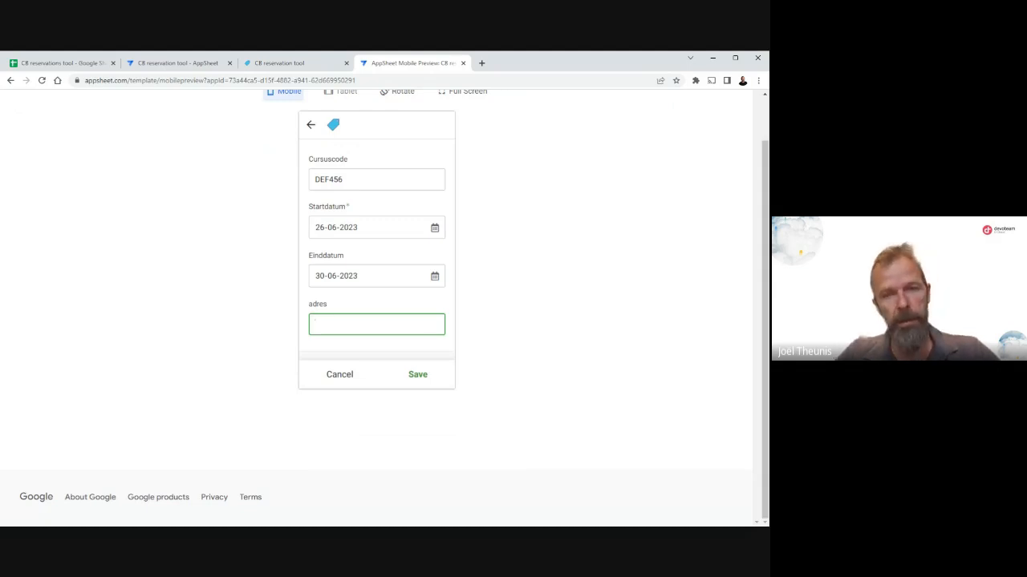
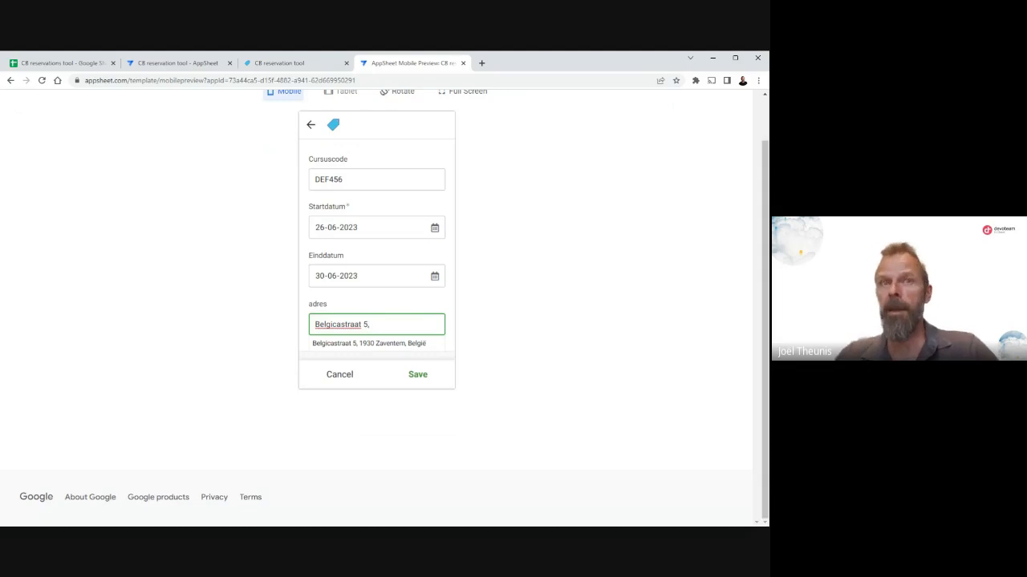
{"action": "type", "text": ","}
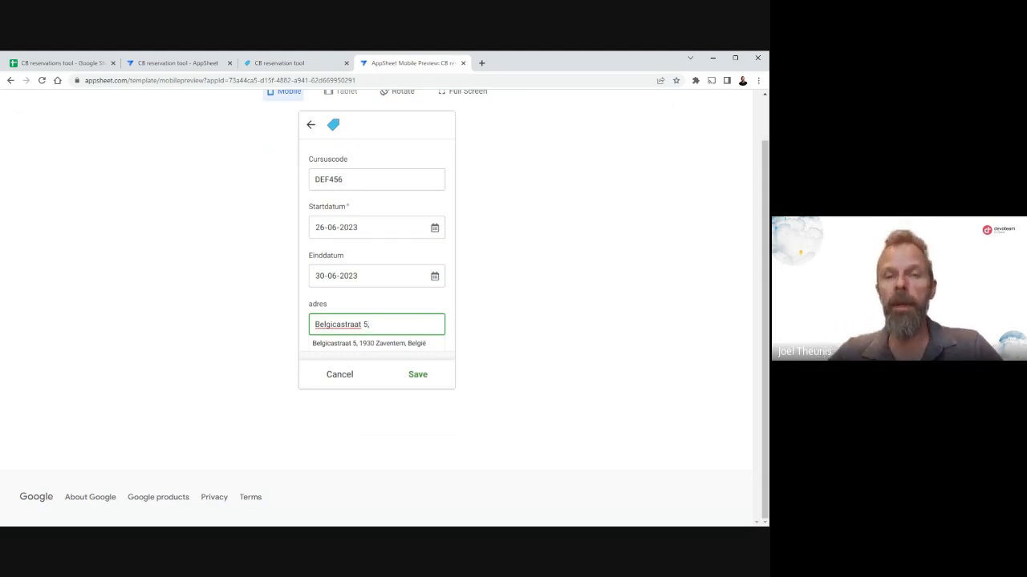
{"action": "key", "text": "BackSpace"}
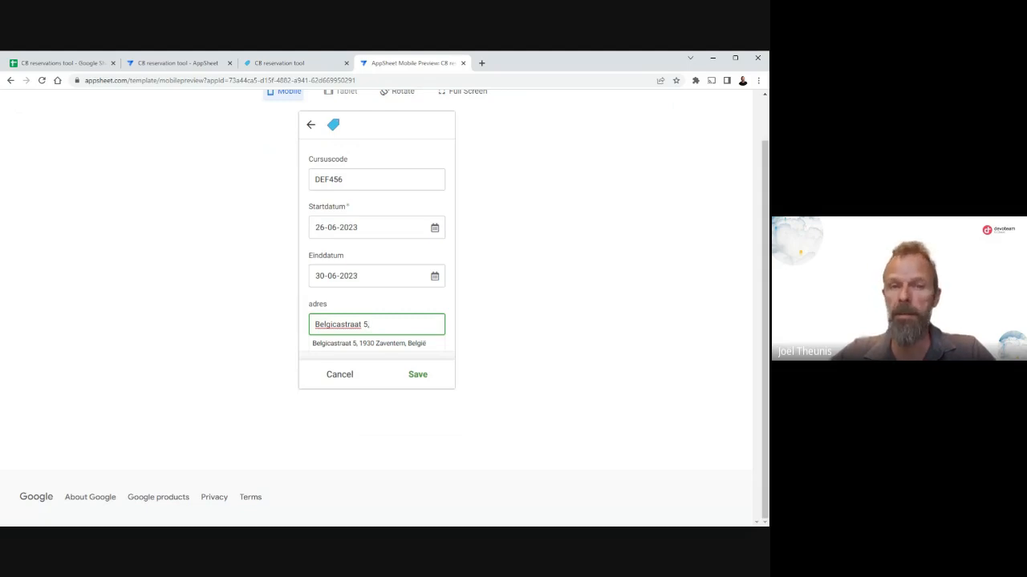
{"action": "type", "text": ","}
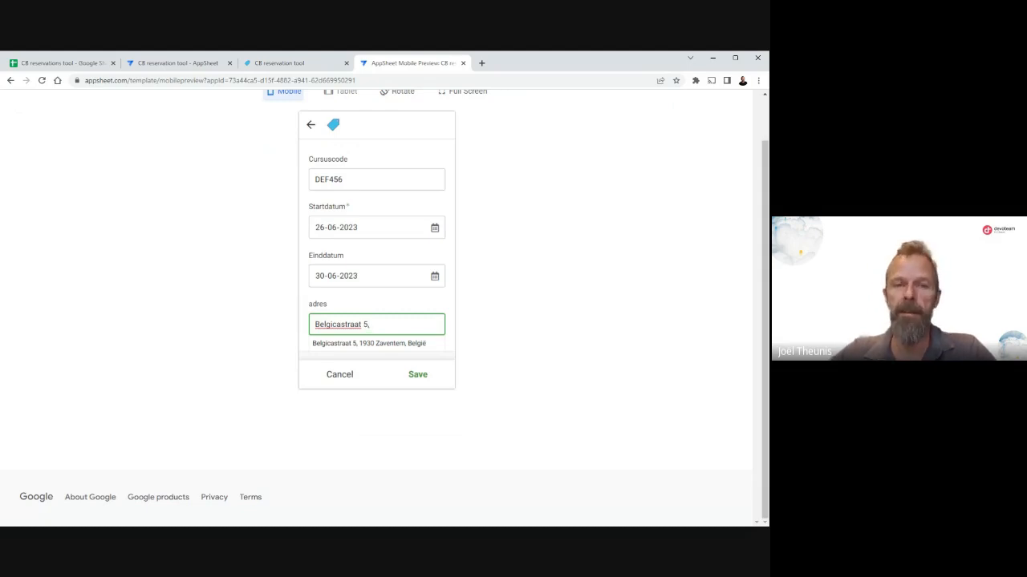
{"action": "left_click", "coordinate": [372, 346]}
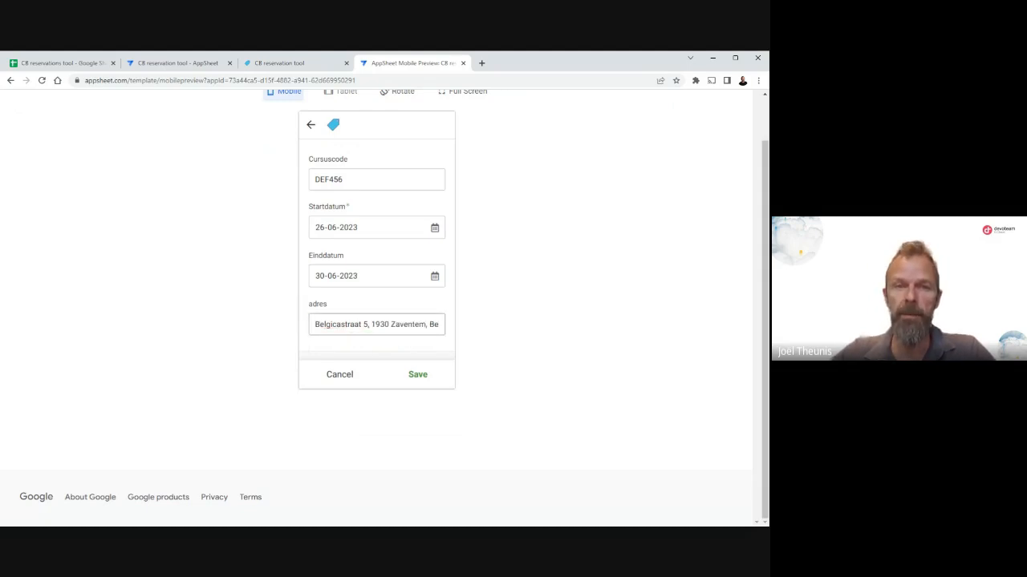
{"action": "left_click", "coordinate": [417, 377]}
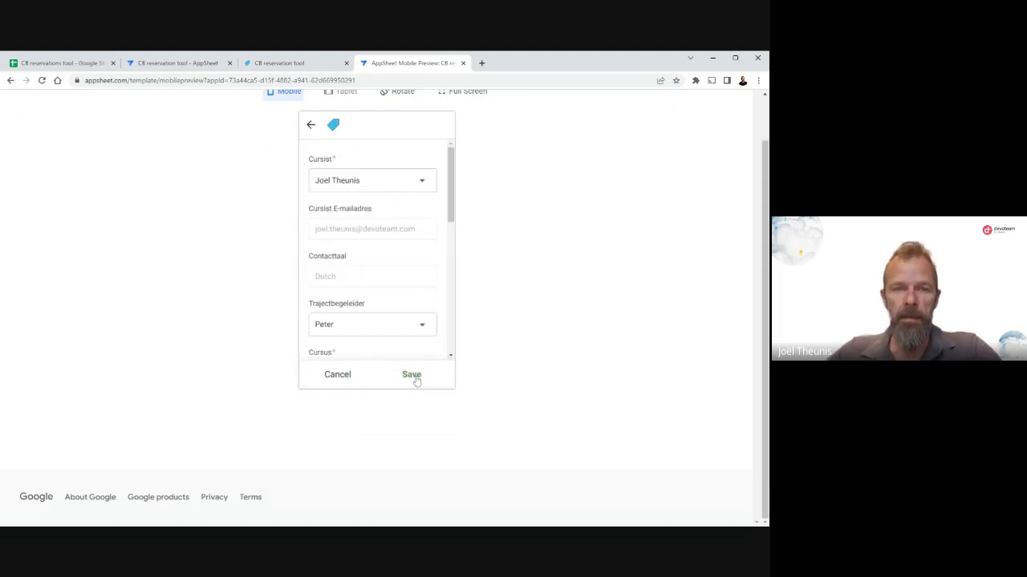
Set the reservation's Ophaaldatum to 22-06-2023.
{"action": "scroll", "coordinate": [363, 239], "scroll_direction": "down", "scroll_amount": 3}
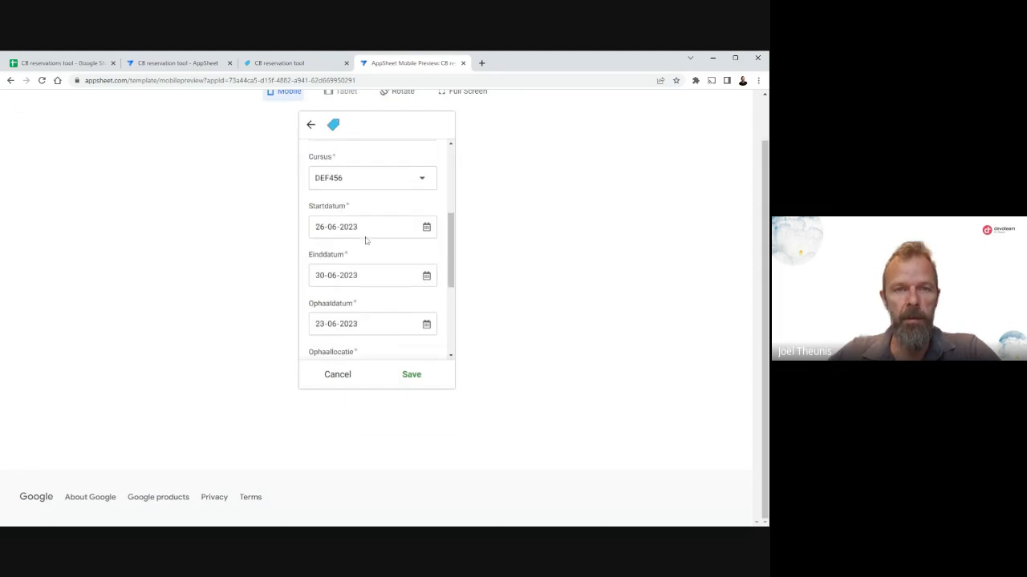
{"action": "scroll", "coordinate": [365, 240], "scroll_direction": "down", "scroll_amount": 4}
{"action": "scroll", "coordinate": [365, 240], "scroll_direction": "up", "scroll_amount": 3}
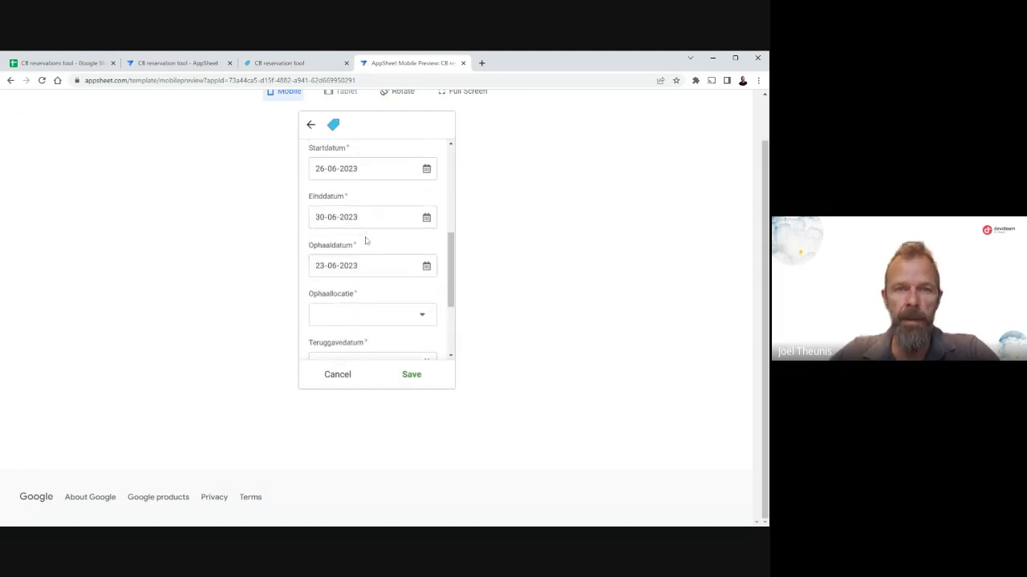
{"action": "scroll", "coordinate": [365, 239], "scroll_direction": "up", "scroll_amount": 2}
{"action": "scroll", "coordinate": [388, 224], "scroll_direction": "down", "scroll_amount": 1}
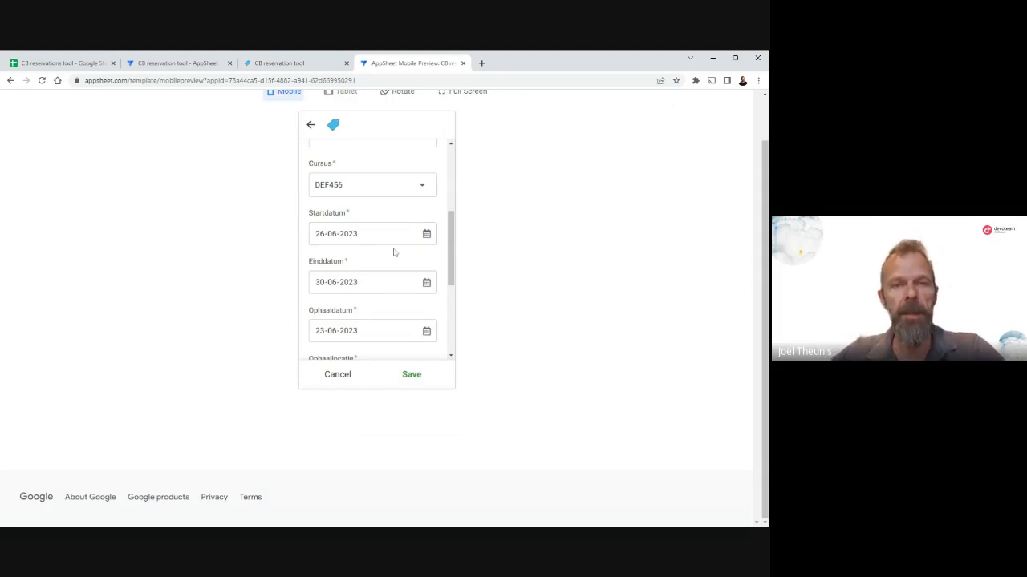
{"action": "scroll", "coordinate": [392, 250], "scroll_direction": "down", "scroll_amount": 2}
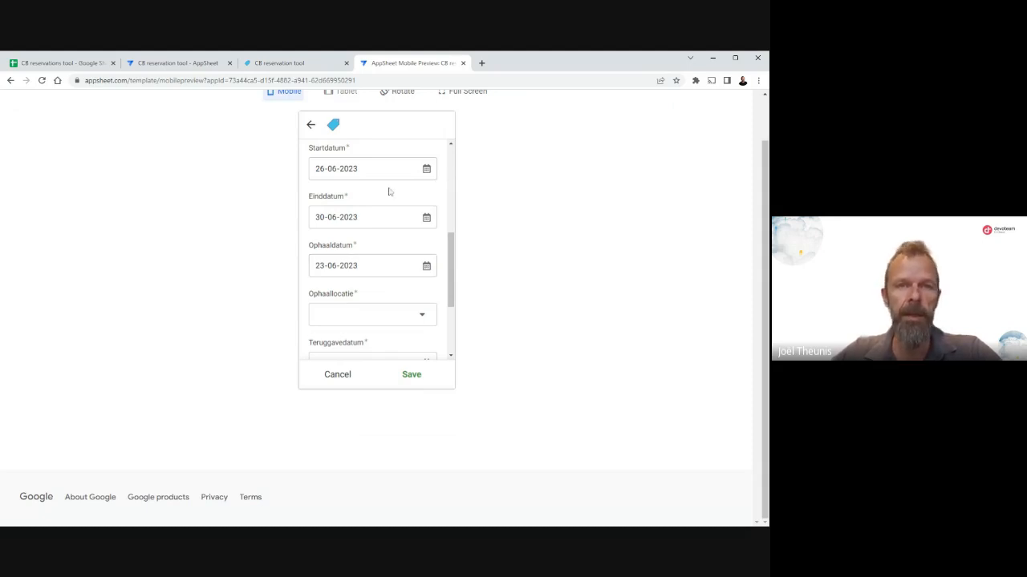
{"action": "left_click", "coordinate": [425, 270]}
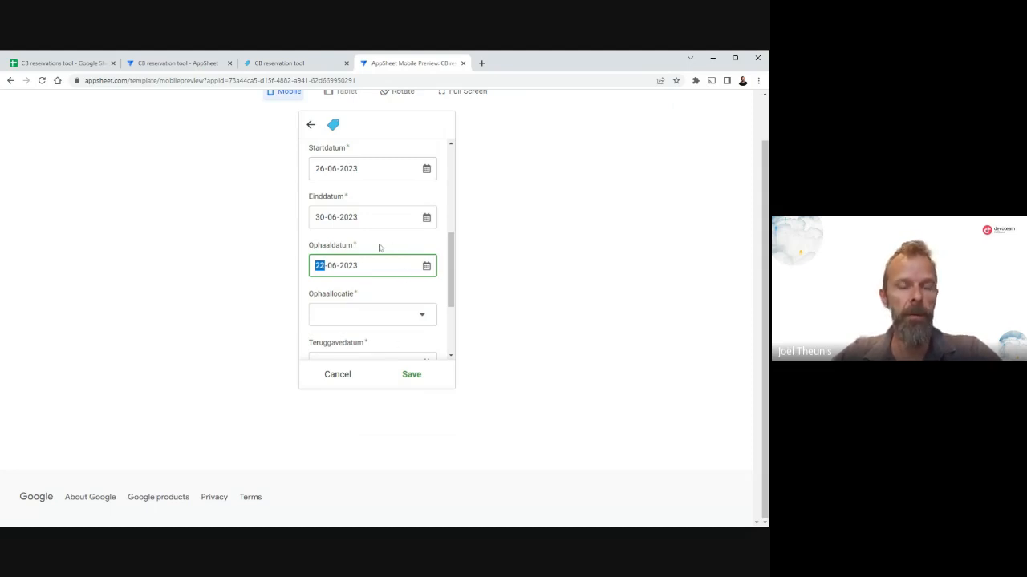
Choose Contactpunt Brugge as the reservation's Ophaallocatie.
{"action": "scroll", "coordinate": [380, 237], "scroll_direction": "down", "scroll_amount": 1}
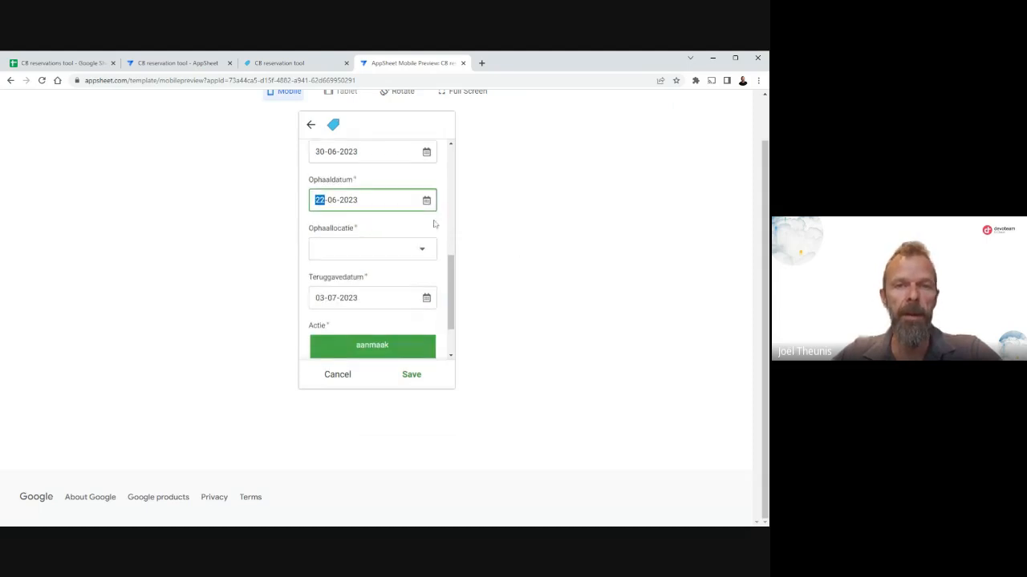
{"action": "left_click", "coordinate": [423, 252]}
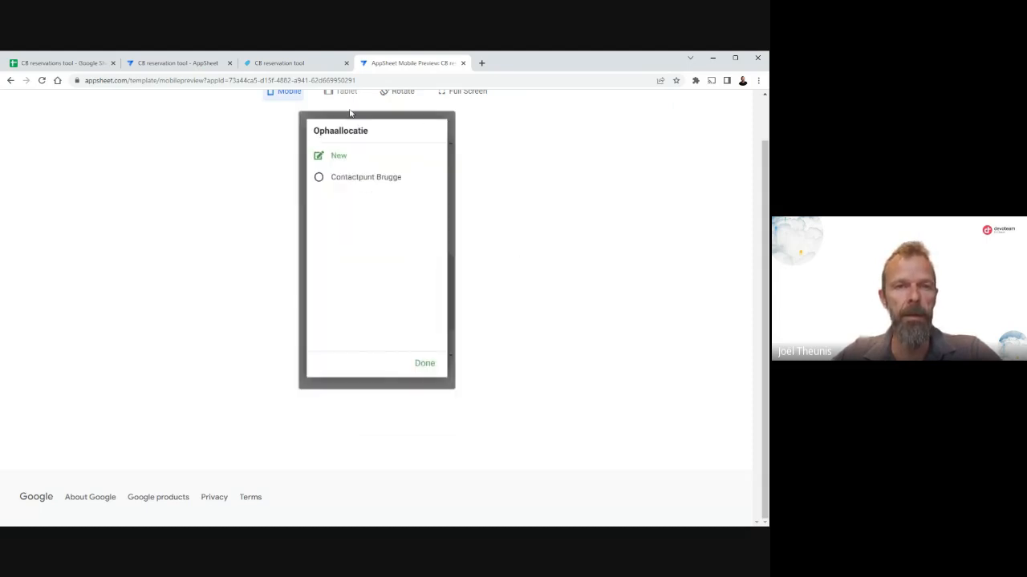
{"action": "left_click", "coordinate": [362, 183]}
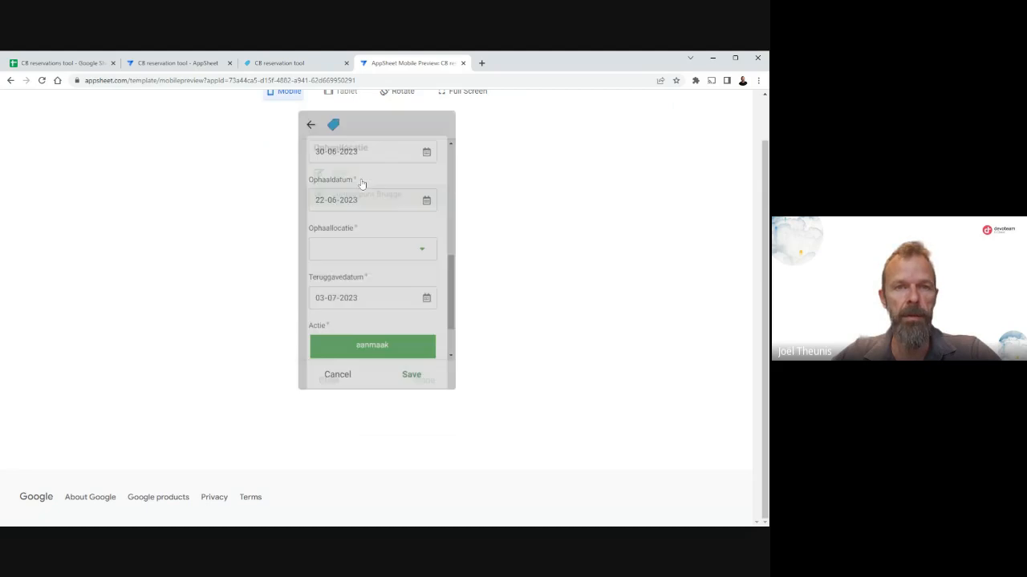
Set the reservation's Teruggavedatum to 04-07-2023 and save the reservation.
{"action": "scroll", "coordinate": [373, 206], "scroll_direction": "down", "scroll_amount": 1}
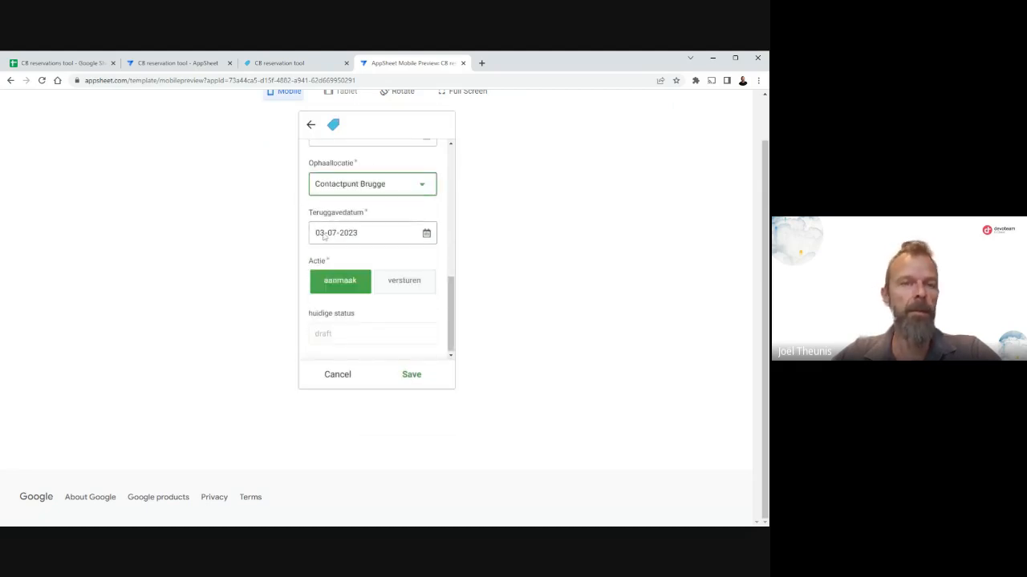
{"action": "left_click", "coordinate": [427, 236]}
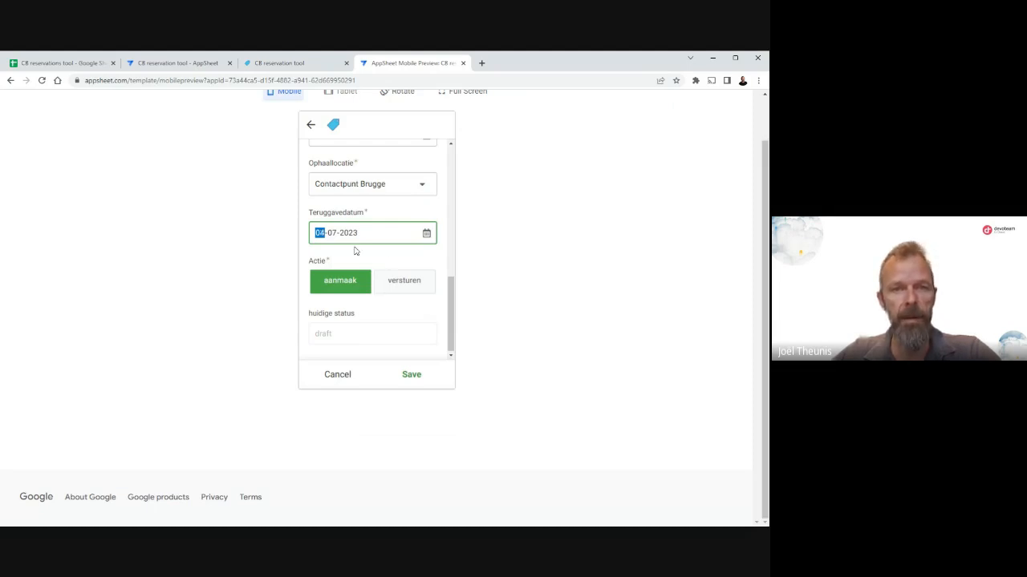
{"action": "left_click", "coordinate": [411, 375]}
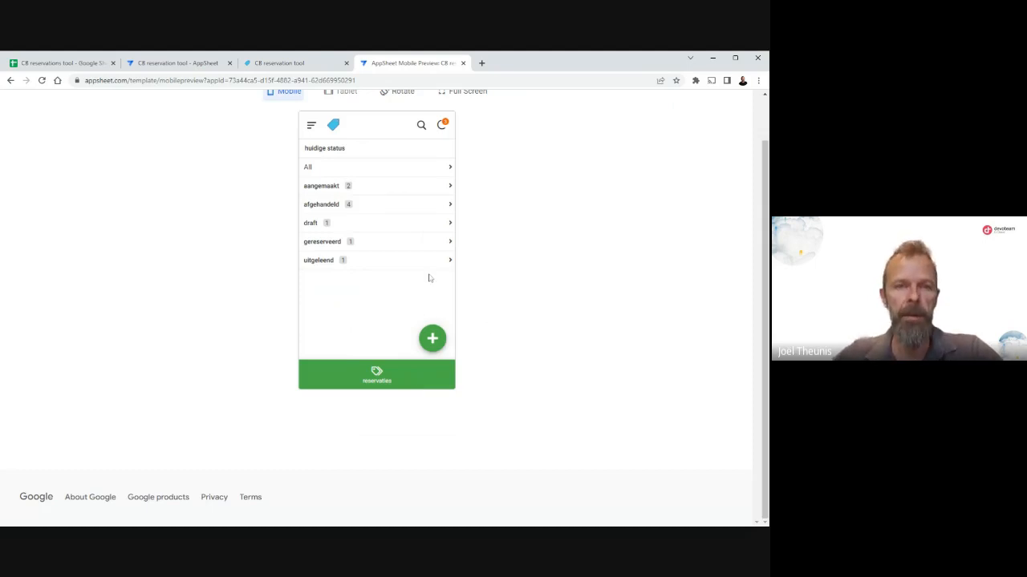
Open the saved reservation under the draft status and go to its linked cursist record.
{"action": "left_click", "coordinate": [311, 223]}
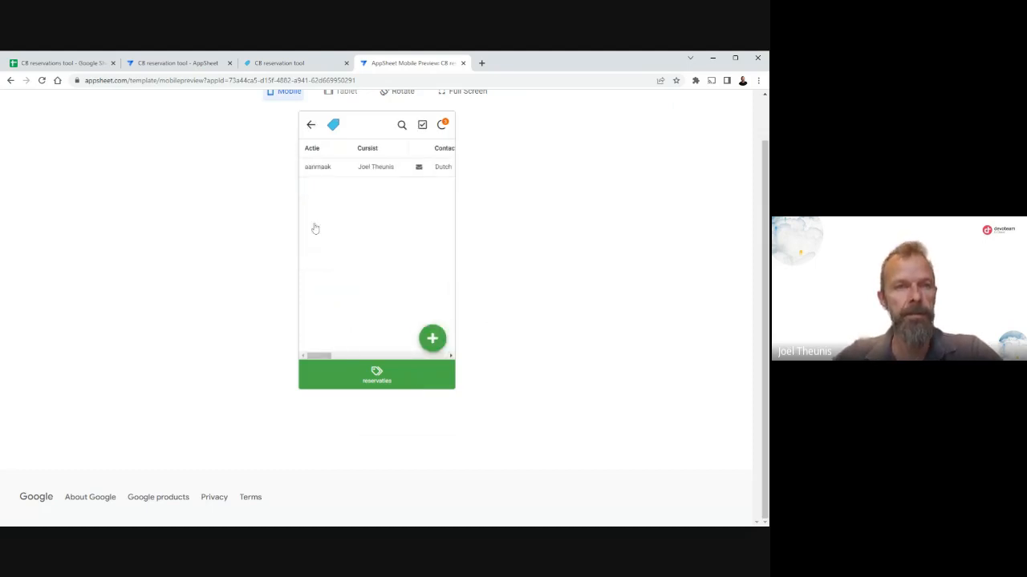
{"action": "left_click", "coordinate": [362, 171]}
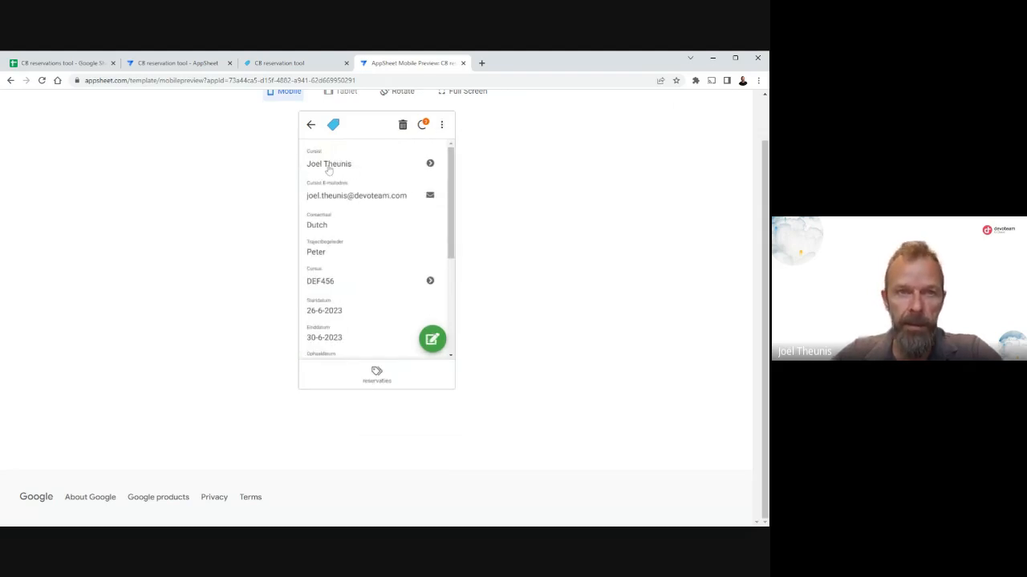
{"action": "left_click", "coordinate": [430, 164]}
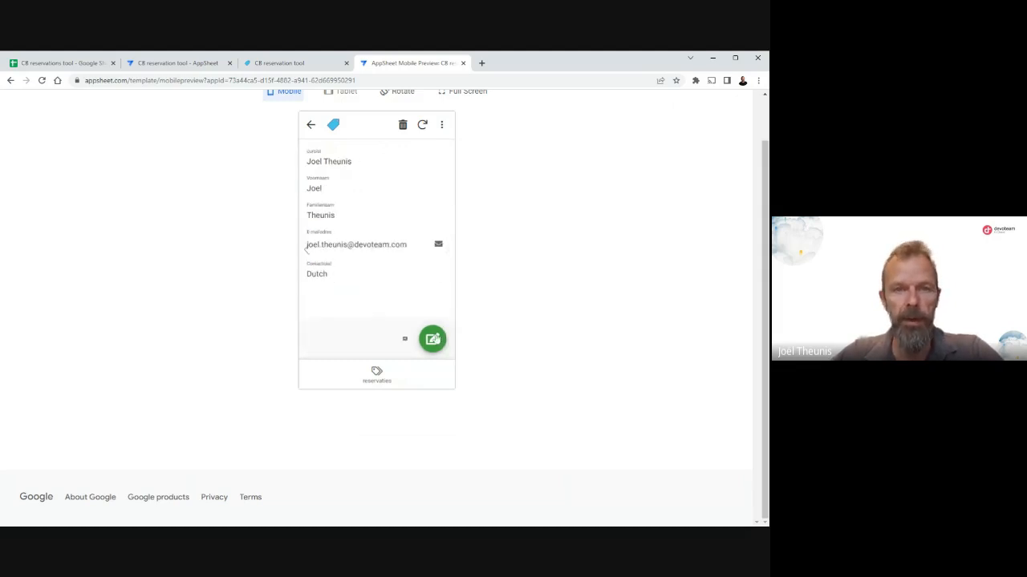
Correct the spelling of the cursist's Voornaam by adding the diaeresis to the e, and save the record.
{"action": "left_click", "coordinate": [431, 339]}
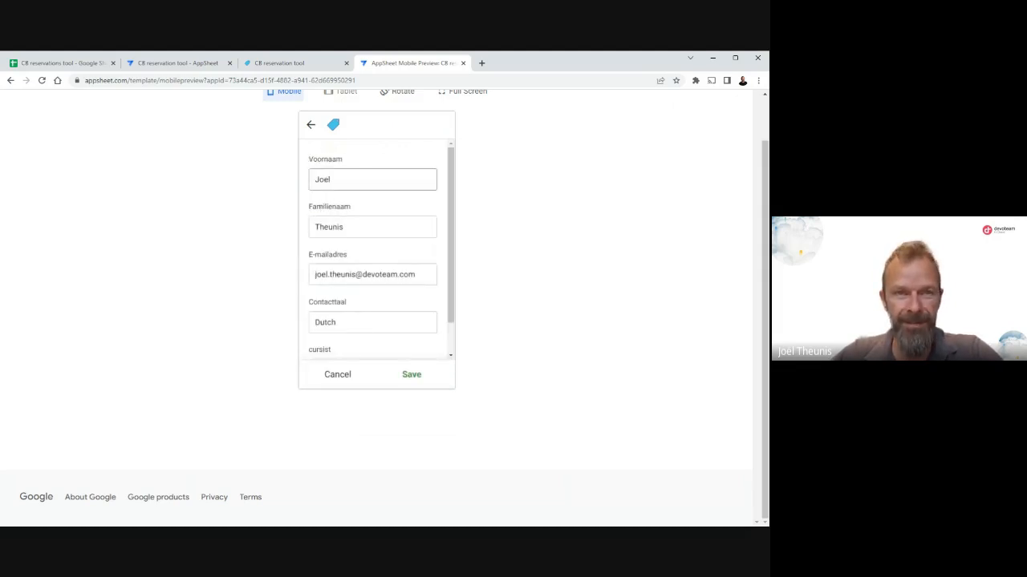
{"action": "double_click", "coordinate": [323, 180]}
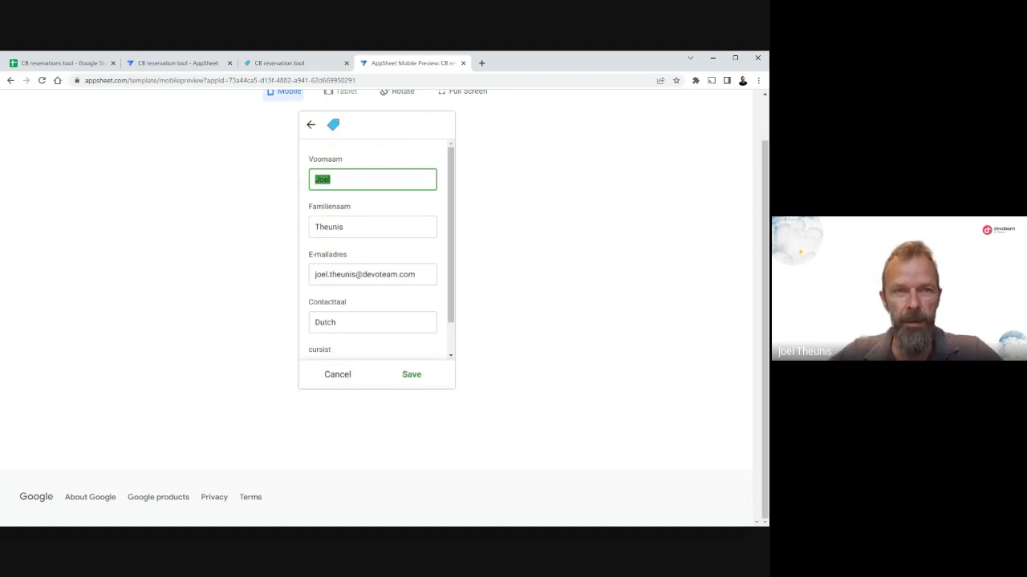
{"action": "key", "text": "Right"}
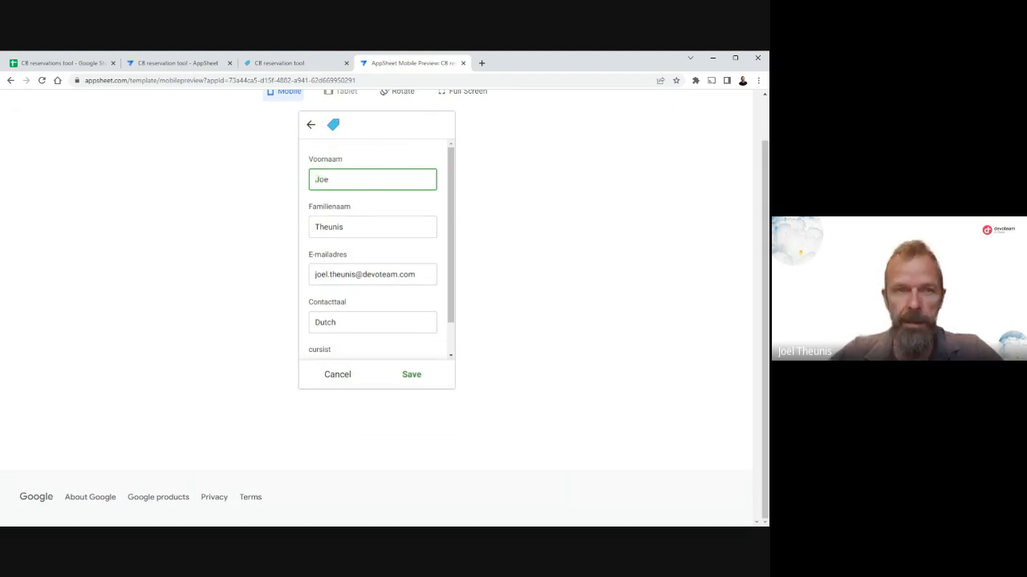
{"action": "key", "text": "BackSpace"}
{"action": "key", "text": "BackSpace"}
{"action": "type", "text": "¨dlk"}
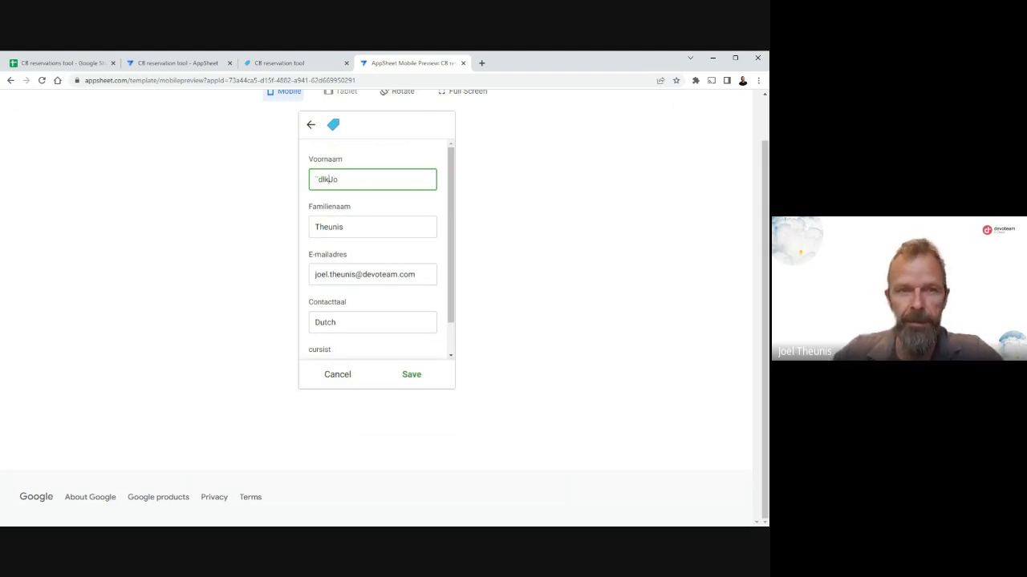
{"action": "key", "text": "BackSpace"}
{"action": "key", "text": "BackSpace"}
{"action": "key", "text": "BackSpace"}
{"action": "key", "text": "BackSpace"}
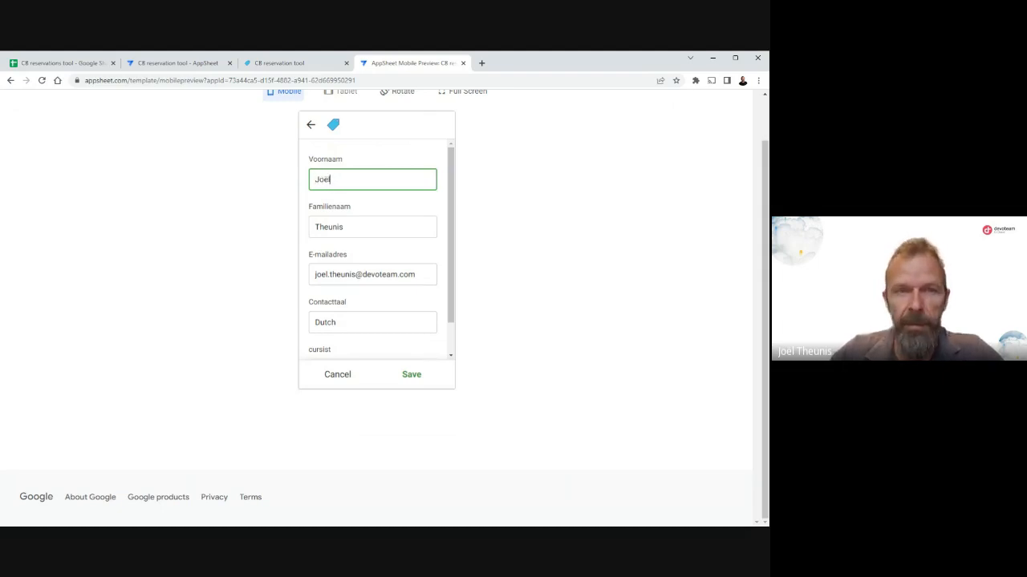
{"action": "type", "text": "ël"}
{"action": "left_click", "coordinate": [411, 376]}
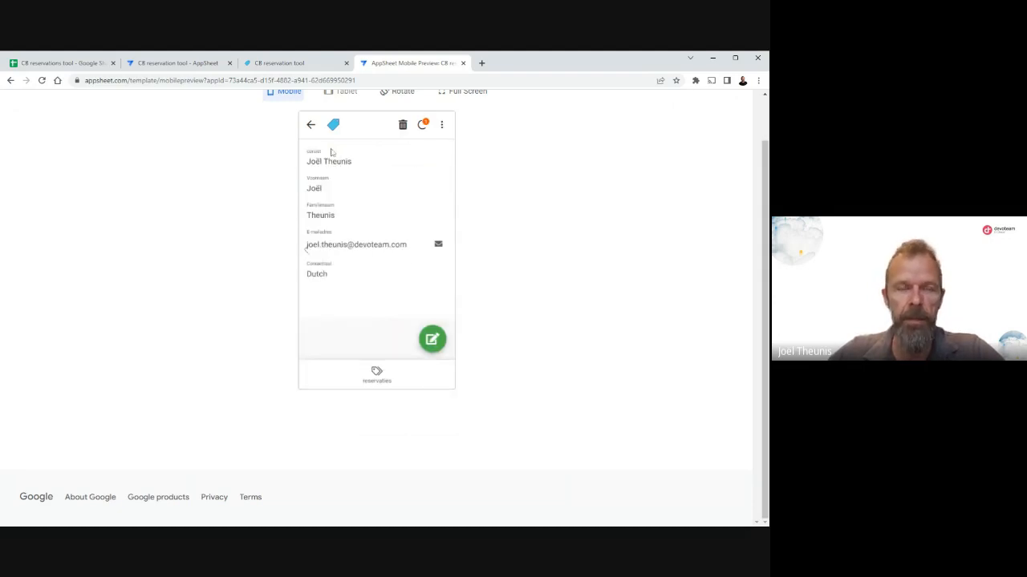
Return to the draft reservation and set its Actie to versturen.
{"action": "left_click", "coordinate": [311, 126]}
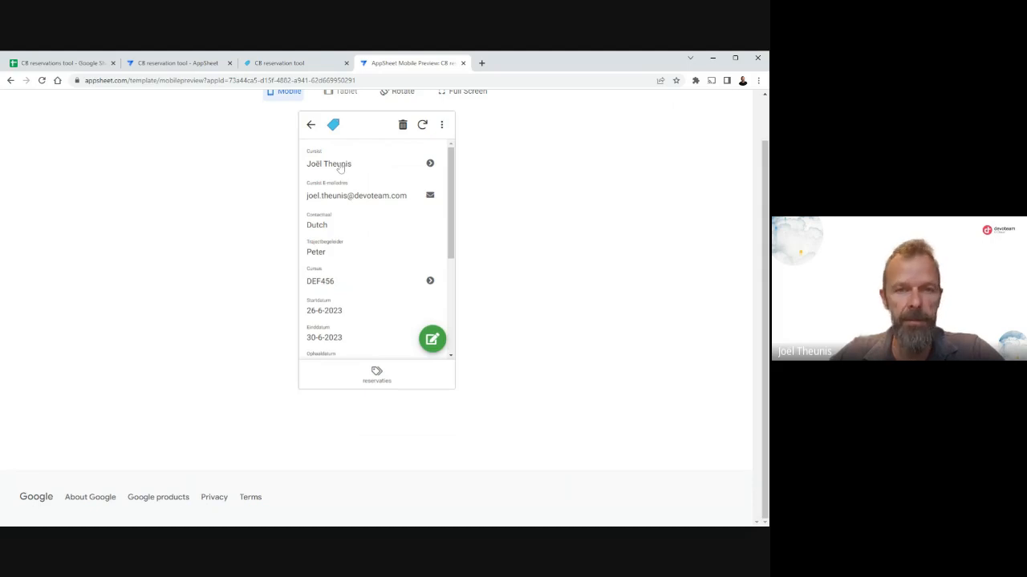
{"action": "scroll", "coordinate": [374, 240], "scroll_direction": "down", "scroll_amount": 3}
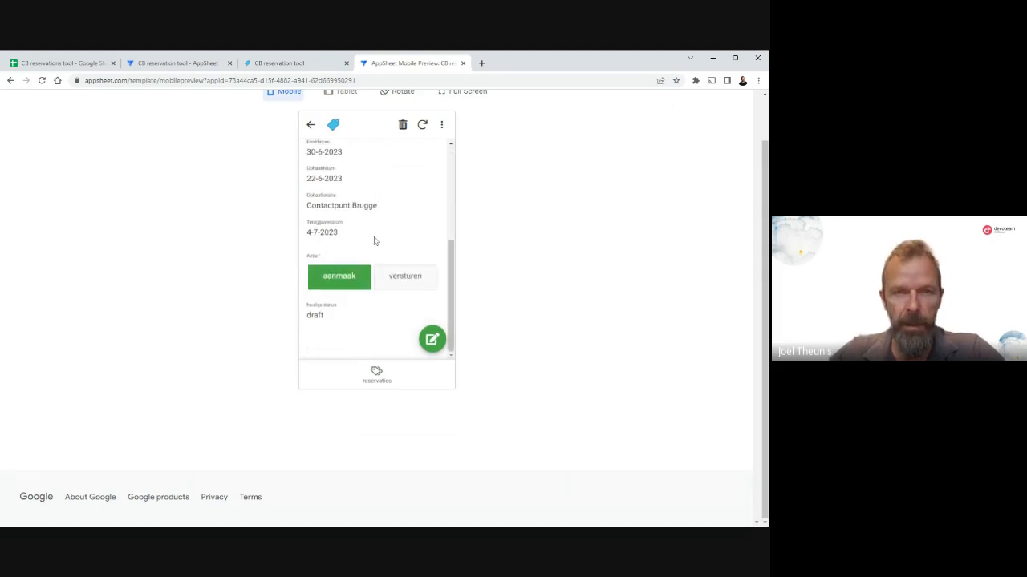
{"action": "left_click", "coordinate": [404, 277]}
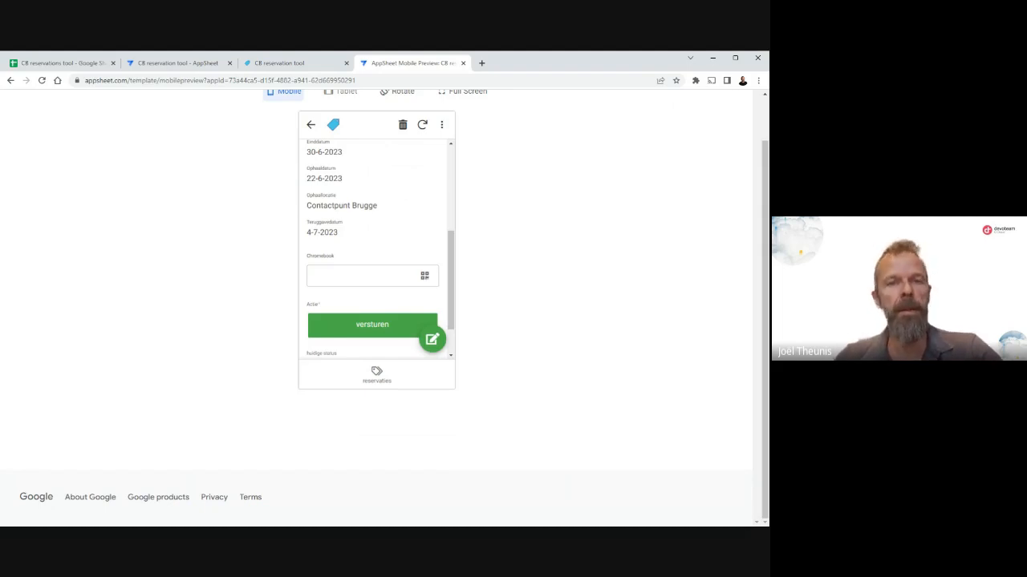
{"action": "scroll", "coordinate": [391, 198], "scroll_direction": "up", "scroll_amount": 2}
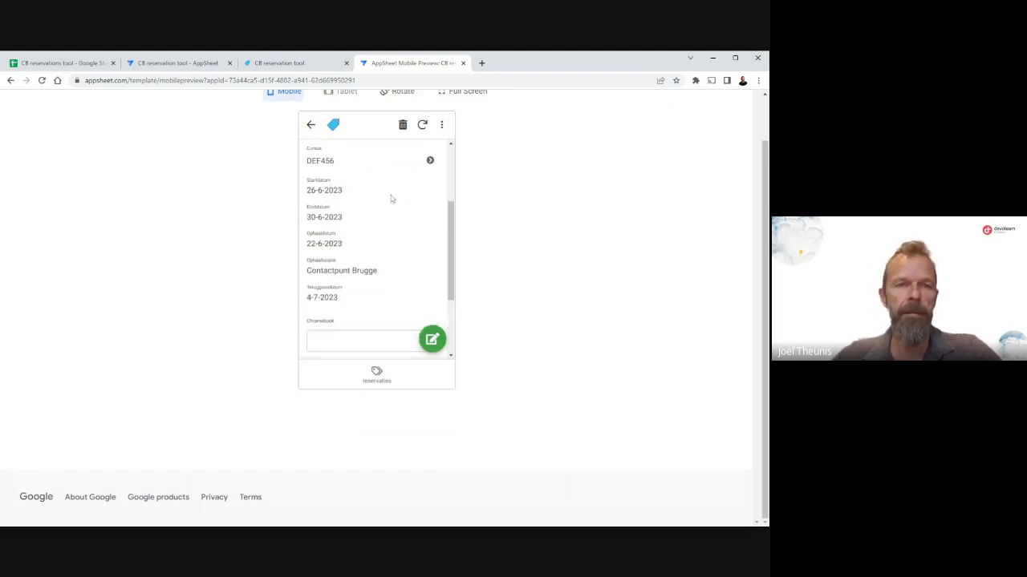
{"action": "scroll", "coordinate": [392, 199], "scroll_direction": "down", "scroll_amount": 3}
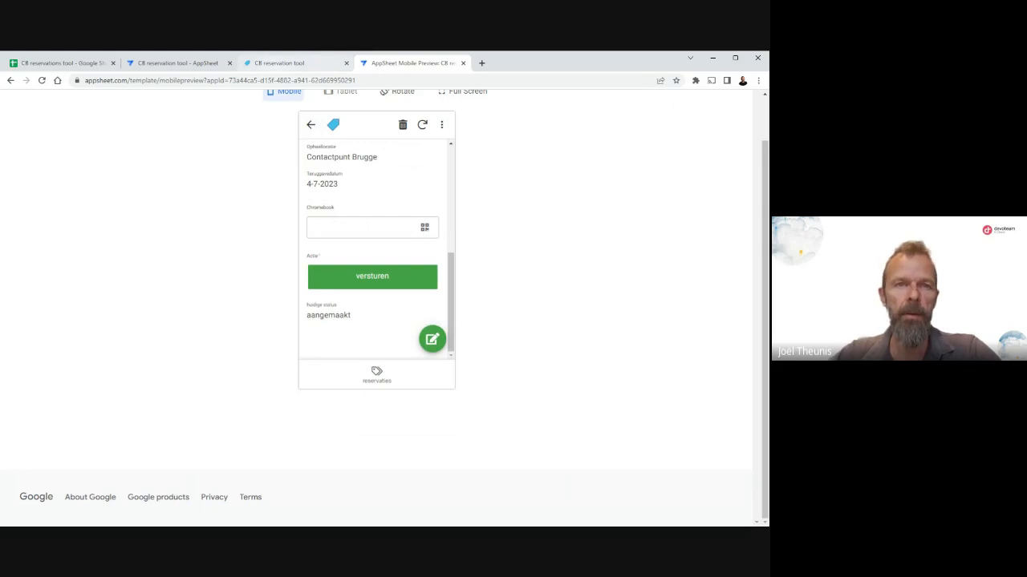
Switch to the desktop version of the CB reservation tool, sync it, and open the new DEF456 reservation under aangemaakt.
{"action": "left_click", "coordinate": [290, 64]}
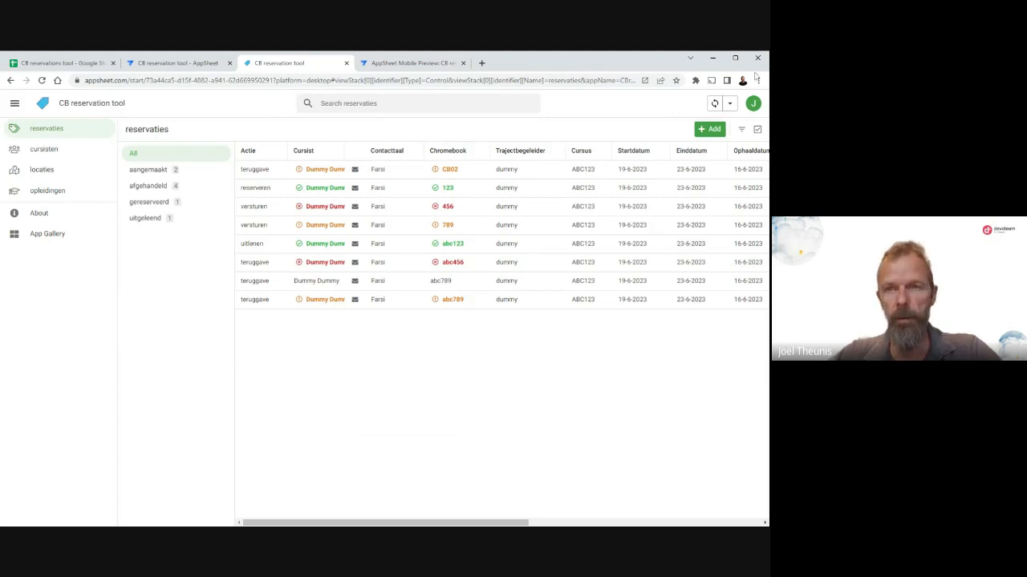
{"action": "left_click", "coordinate": [714, 104]}
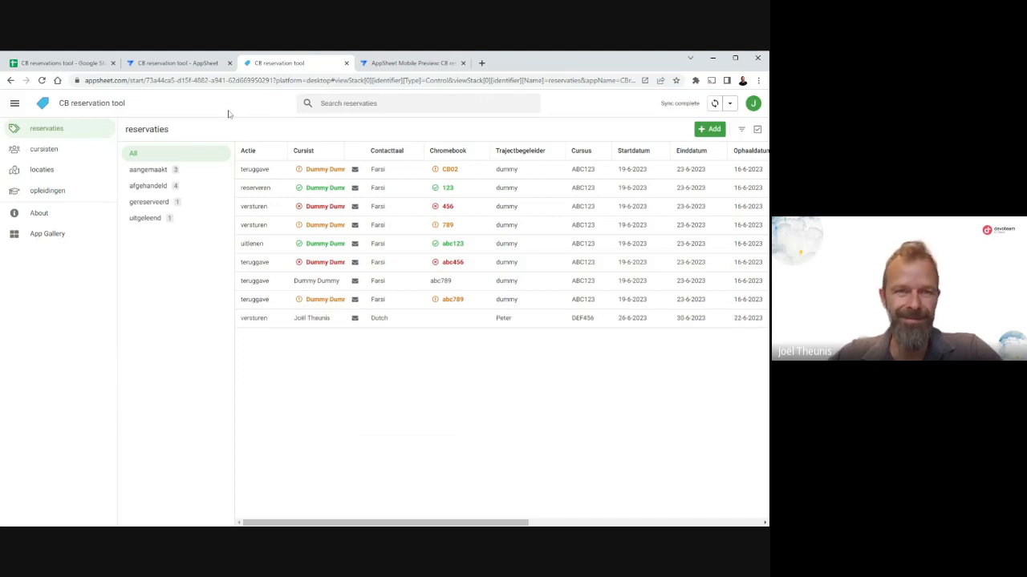
{"action": "left_click", "coordinate": [156, 178]}
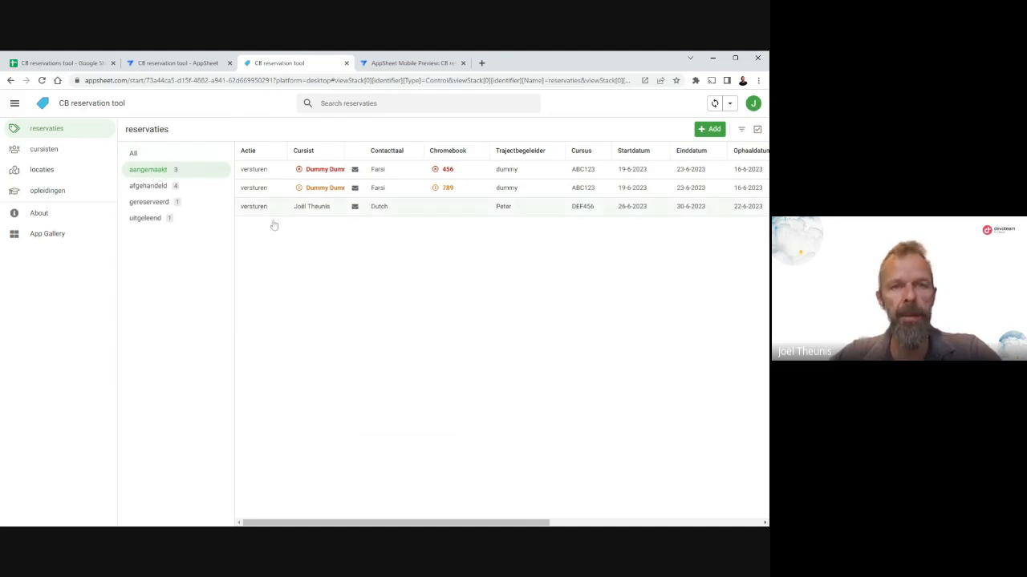
{"action": "left_click", "coordinate": [324, 213]}
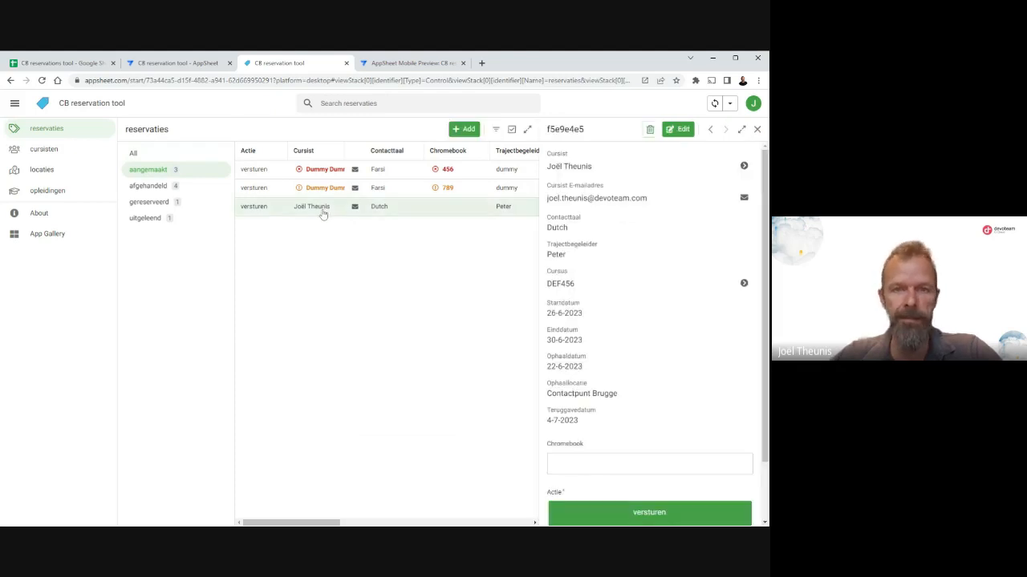
Assign Chromebook cb30 to the reservation, set its Actie to reserveren, and sync the app.
{"action": "scroll", "coordinate": [641, 339], "scroll_direction": "down", "scroll_amount": 2}
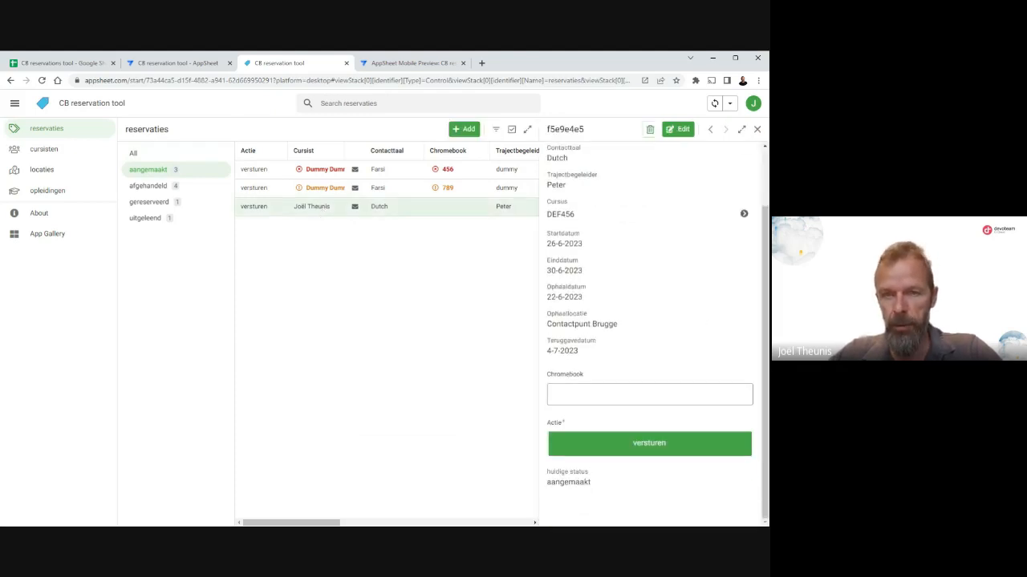
{"action": "left_click", "coordinate": [649, 394]}
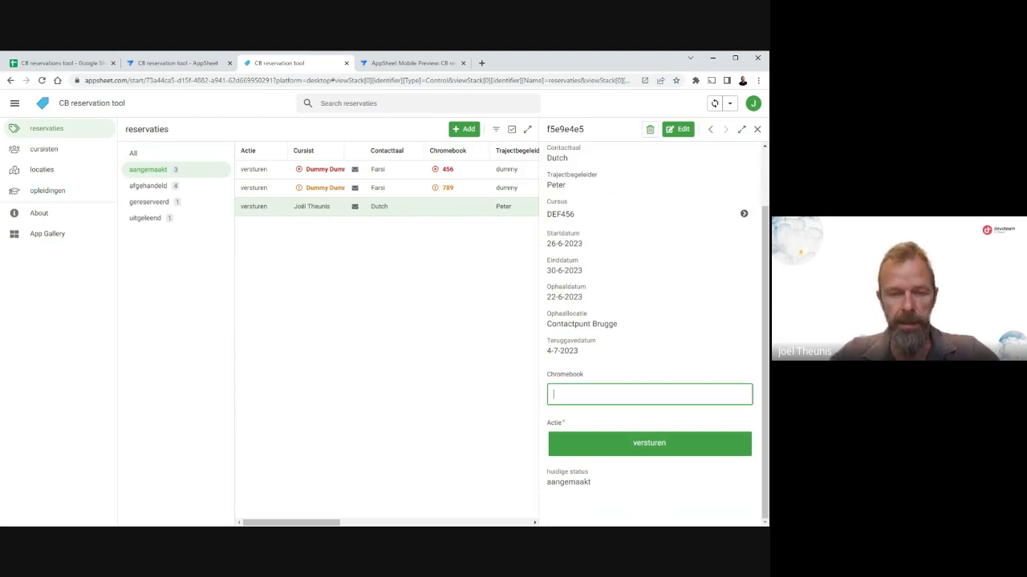
{"action": "type", "text": "cb30"}
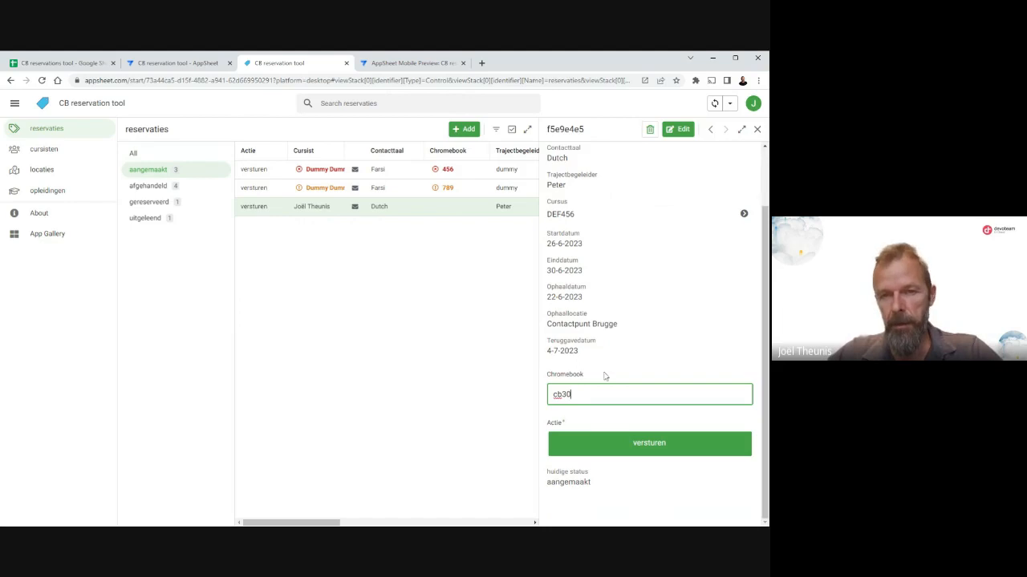
{"action": "left_click", "coordinate": [658, 447]}
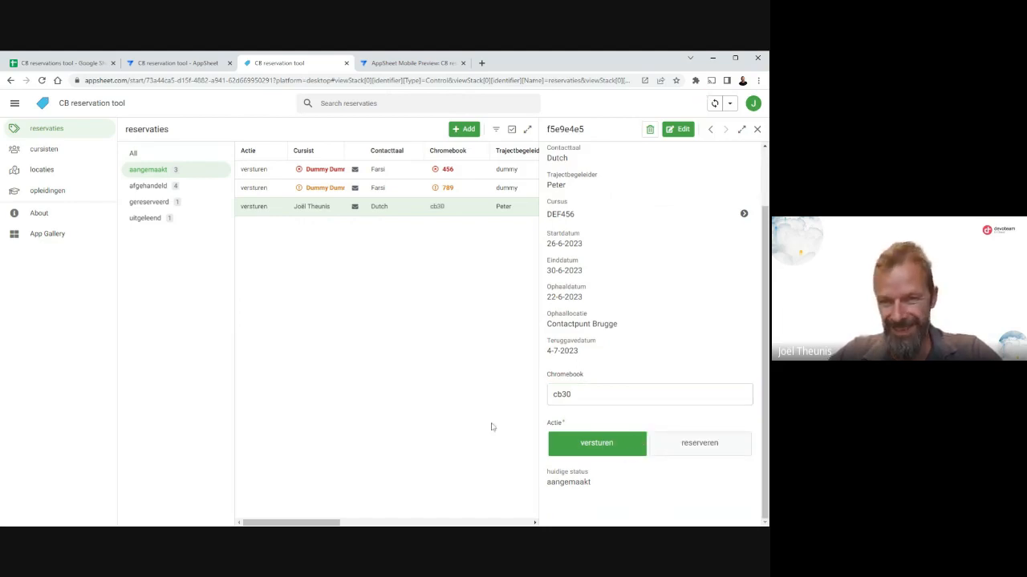
{"action": "left_click", "coordinate": [691, 450]}
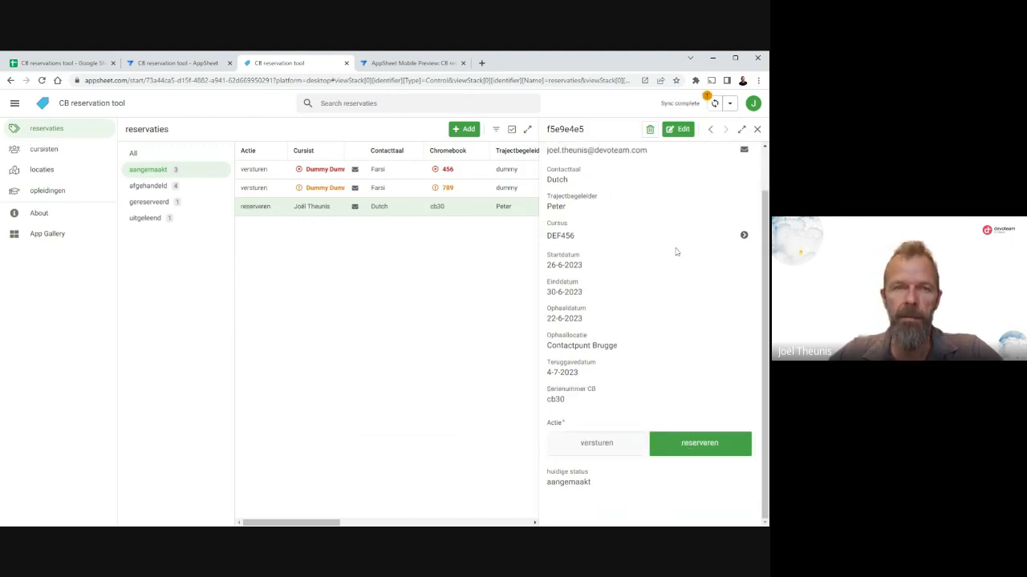
{"action": "left_click", "coordinate": [714, 104]}
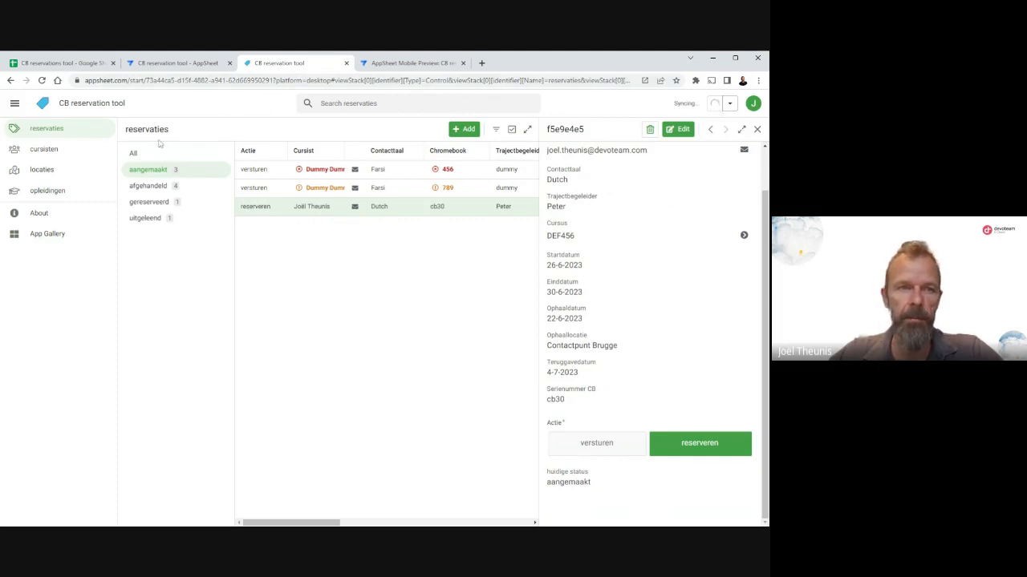
Open the DEF456 reservation under the gereserveerd status and set its Actie to uitlenen.
{"action": "left_click", "coordinate": [154, 204]}
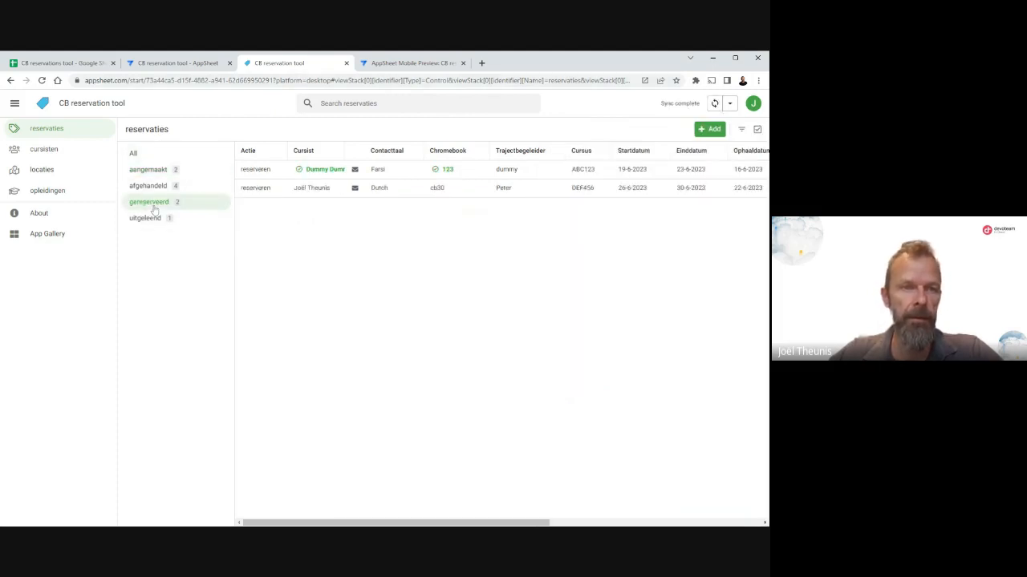
{"action": "left_click", "coordinate": [320, 195]}
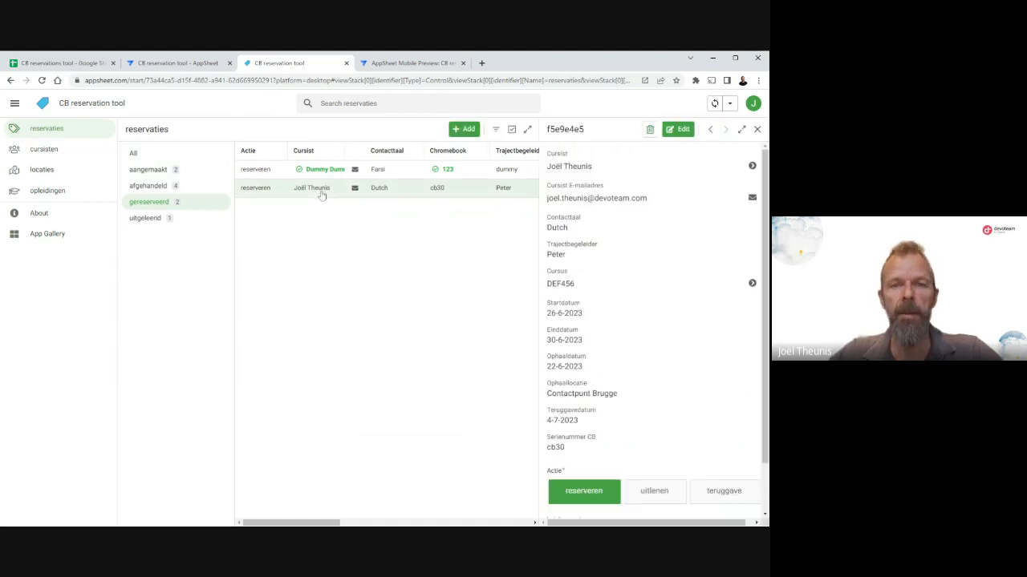
{"action": "scroll", "coordinate": [609, 361], "scroll_direction": "down", "scroll_amount": 1}
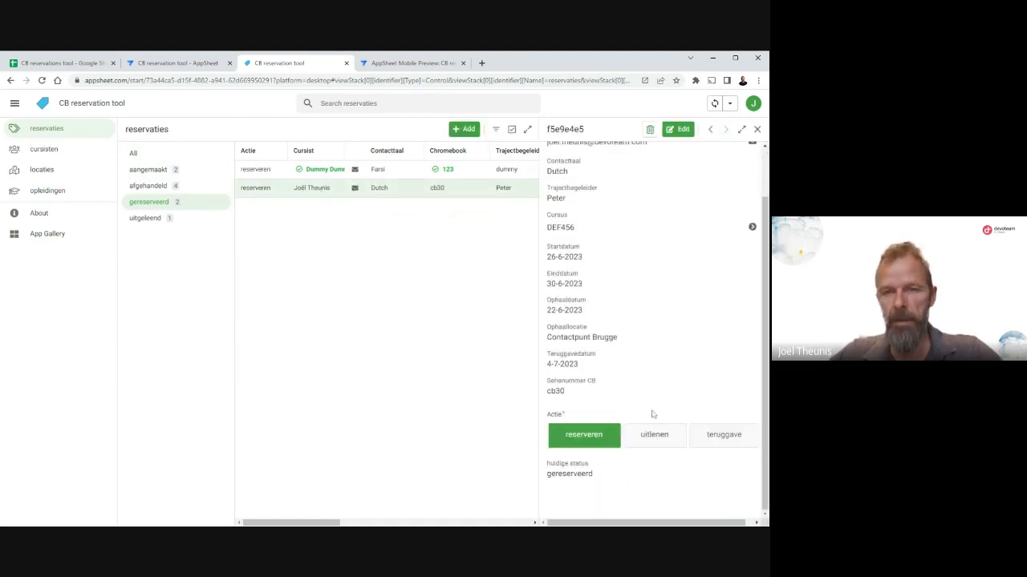
{"action": "left_click", "coordinate": [653, 435]}
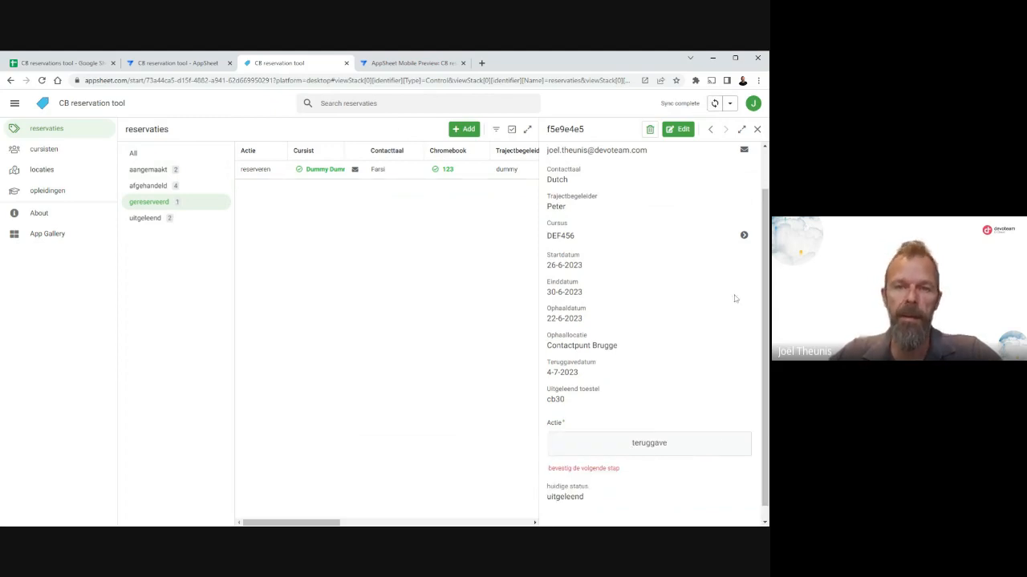
Set the loaned reservation's Actie to teruggave and Status toestel to beschadigd, and display the afgehandeld reservations.
{"action": "scroll", "coordinate": [658, 268], "scroll_direction": "down", "scroll_amount": 1}
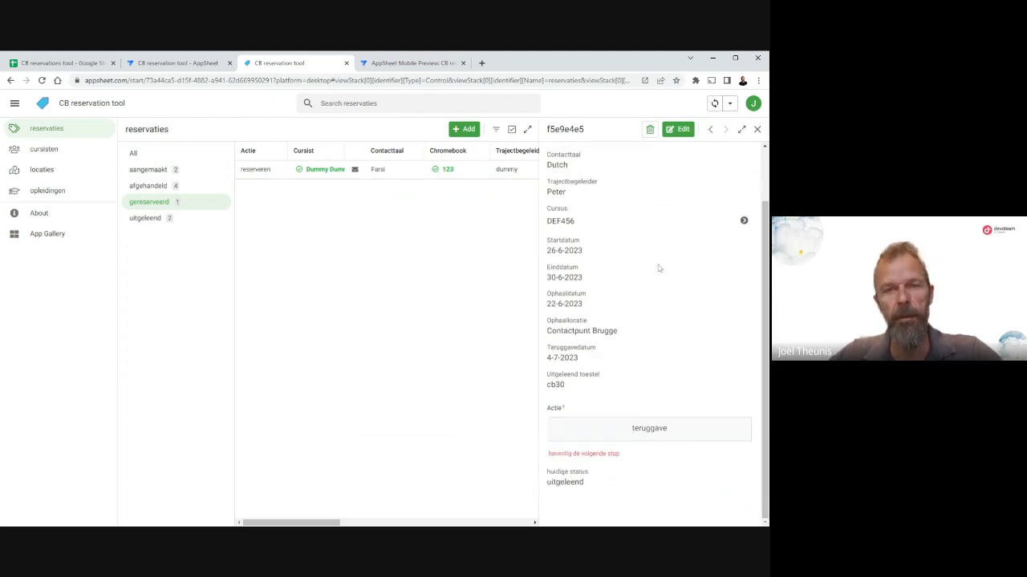
{"action": "left_click", "coordinate": [622, 439]}
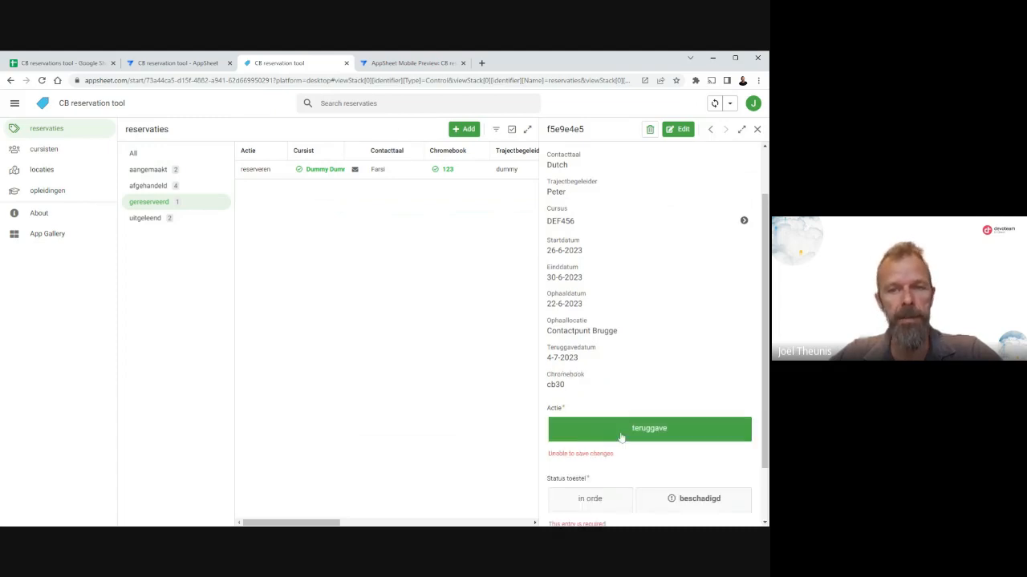
{"action": "scroll", "coordinate": [637, 312], "scroll_direction": "down", "scroll_amount": 1}
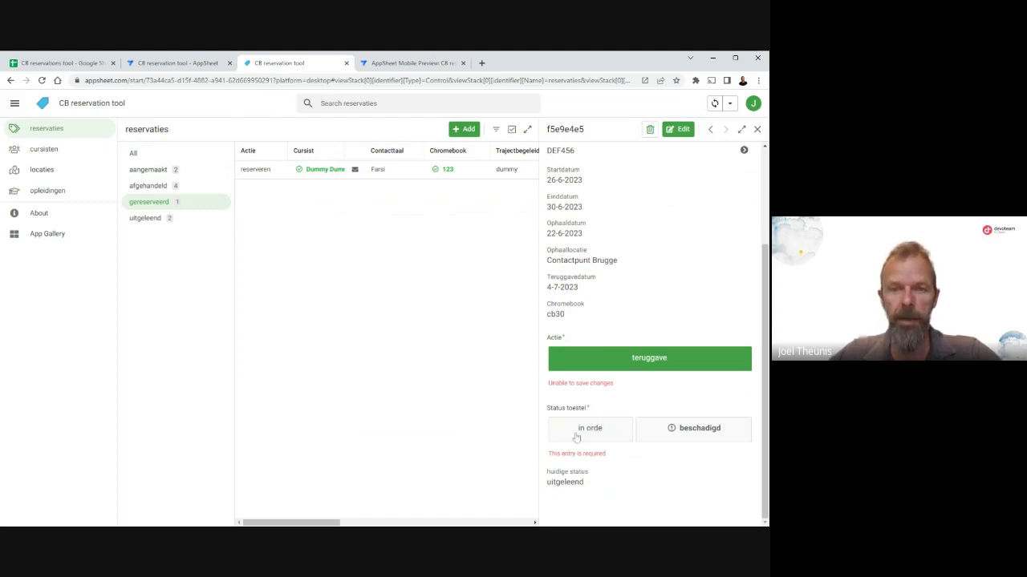
{"action": "left_click", "coordinate": [692, 430]}
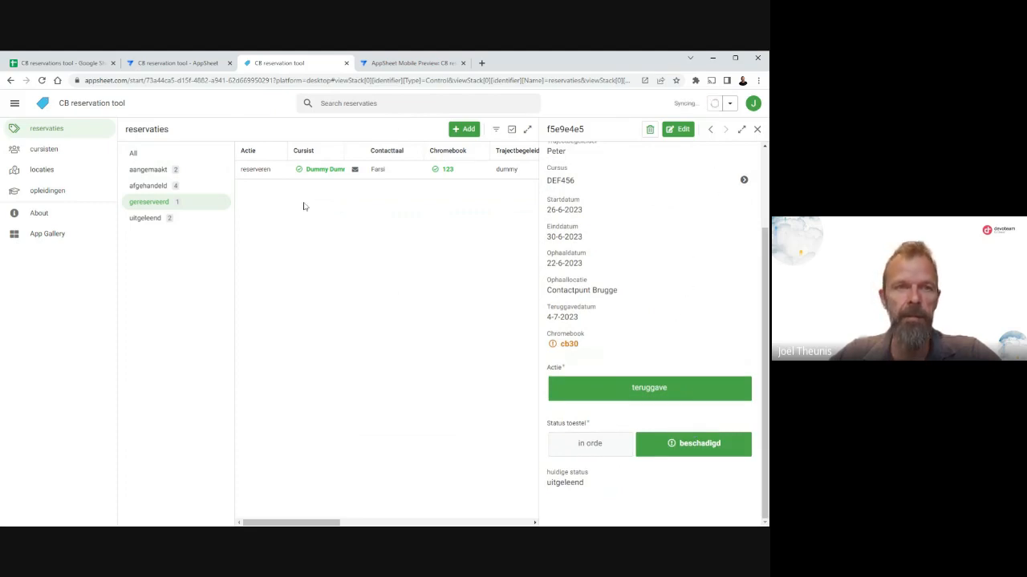
{"action": "left_click", "coordinate": [152, 186]}
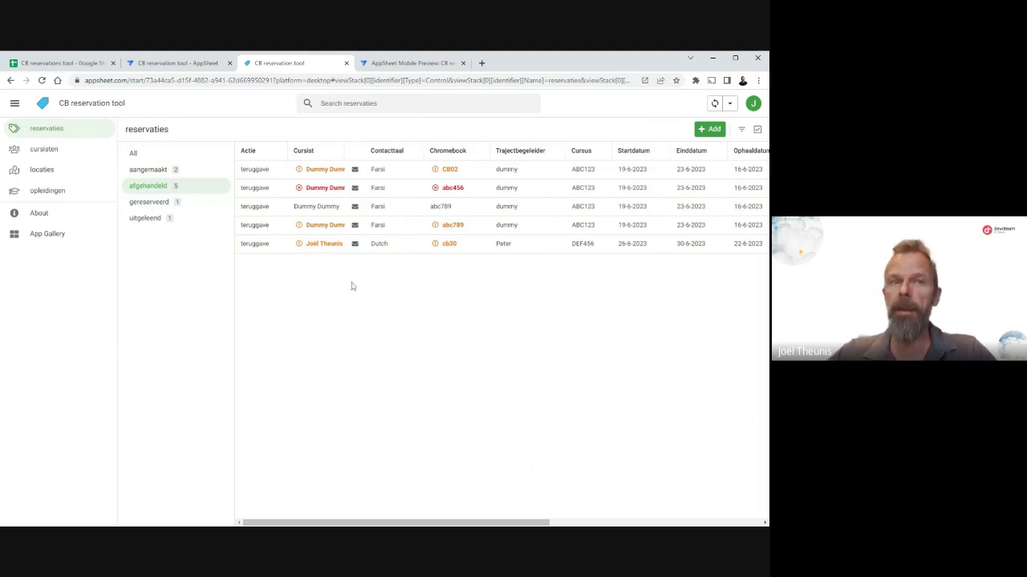
Switch to the AppSheet editor and review the column definitions of the cursisten and cursus data tables.
{"action": "left_click", "coordinate": [177, 64]}
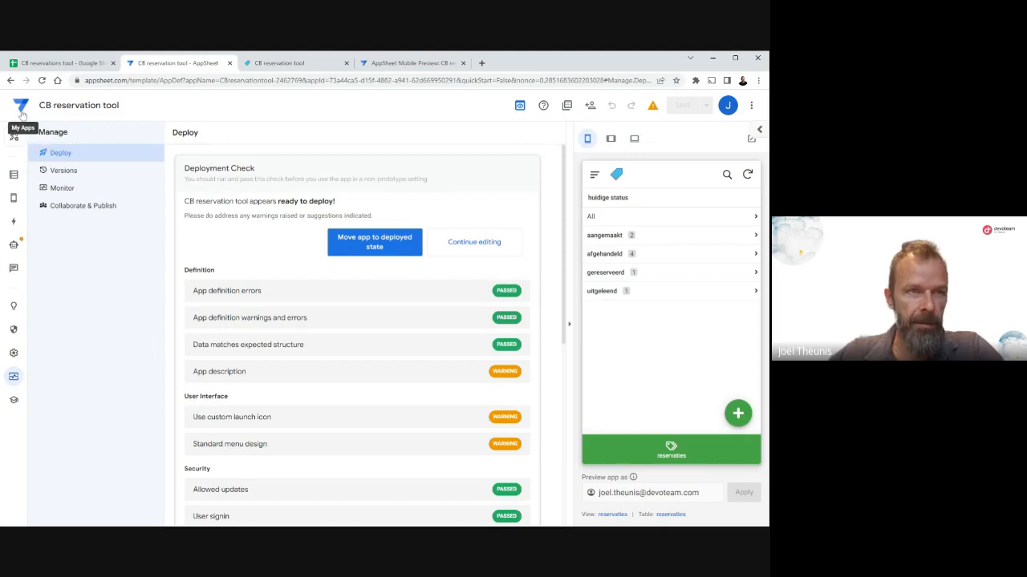
{"action": "left_click", "coordinate": [15, 176]}
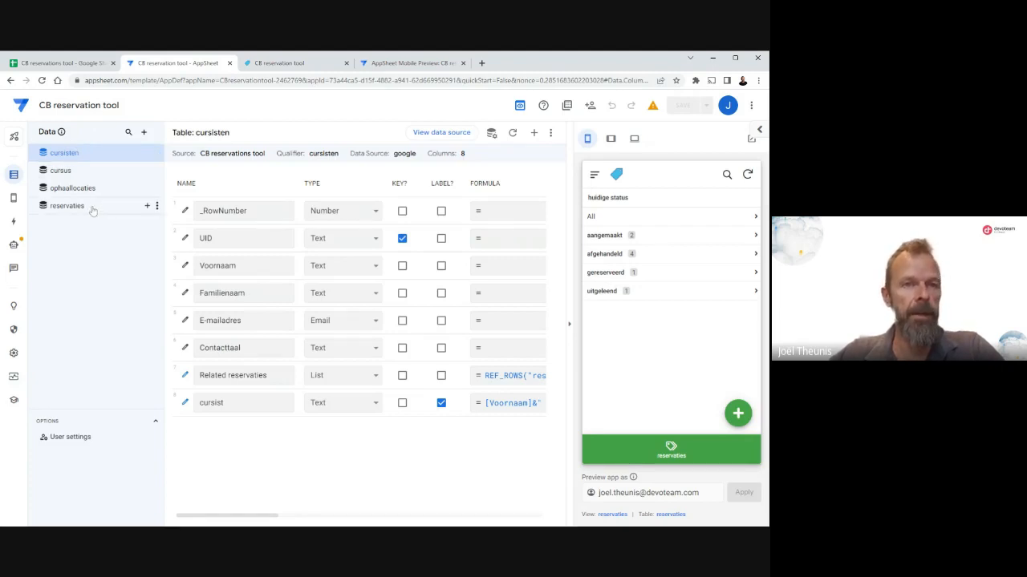
{"action": "left_click", "coordinate": [64, 175]}
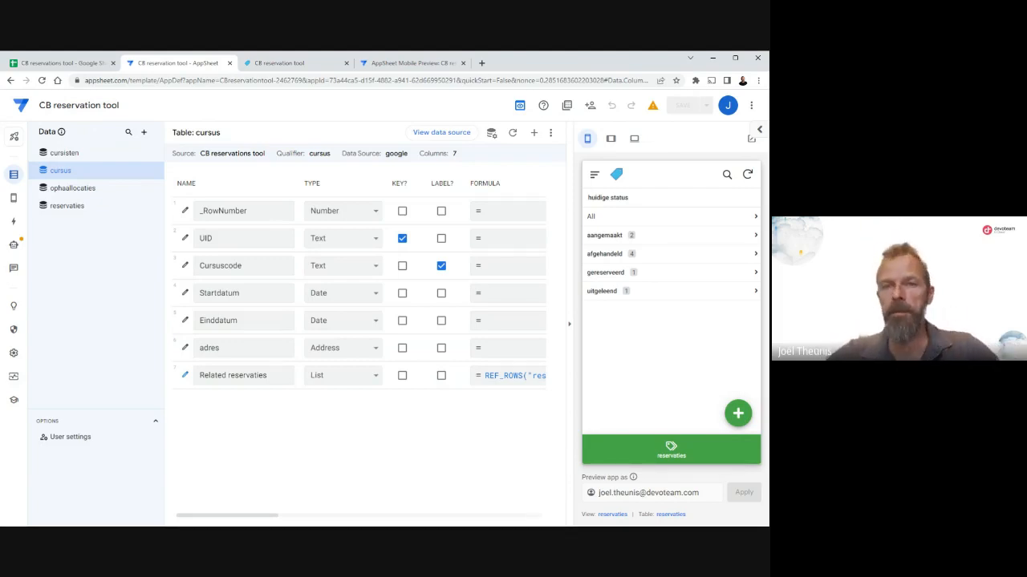
Open the opleidingen view in the app preview, sync it, and show the address of course DEF456 on the map.
{"action": "left_click", "coordinate": [594, 175]}
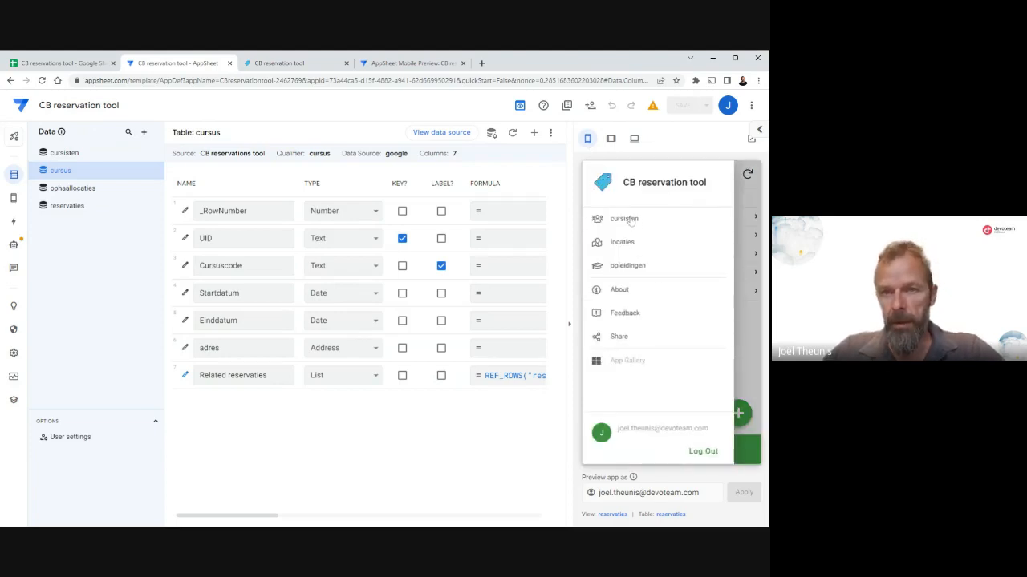
{"action": "left_click", "coordinate": [626, 265]}
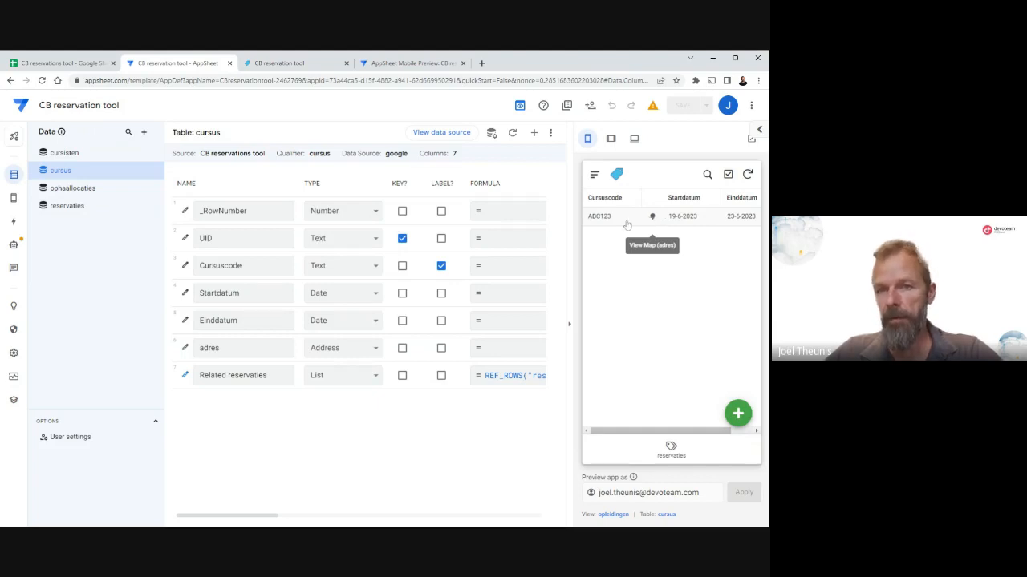
{"action": "left_click", "coordinate": [747, 175]}
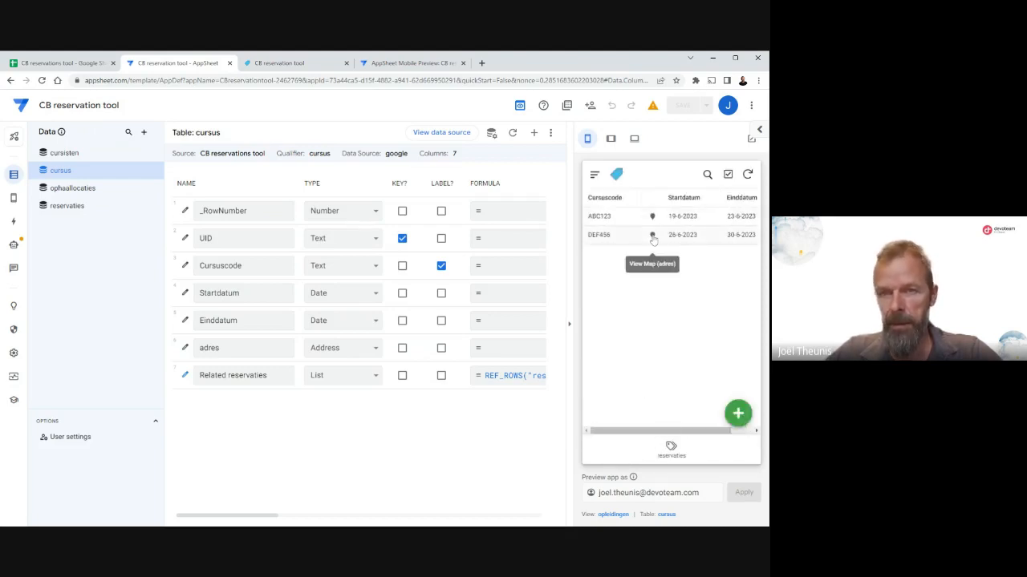
{"action": "left_click", "coordinate": [652, 235]}
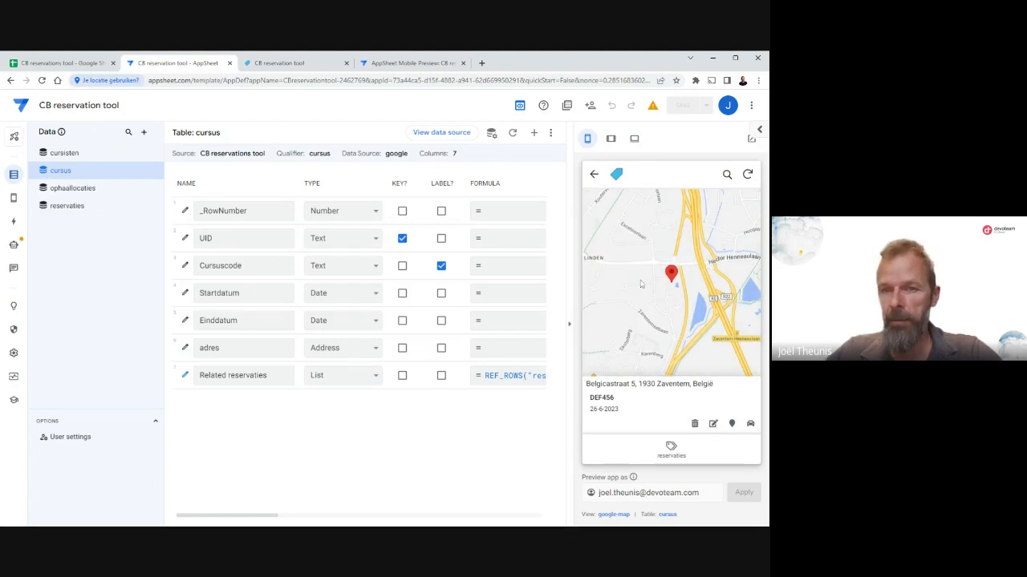
{"action": "scroll", "coordinate": [648, 305], "scroll_direction": "down", "scroll_amount": 3}
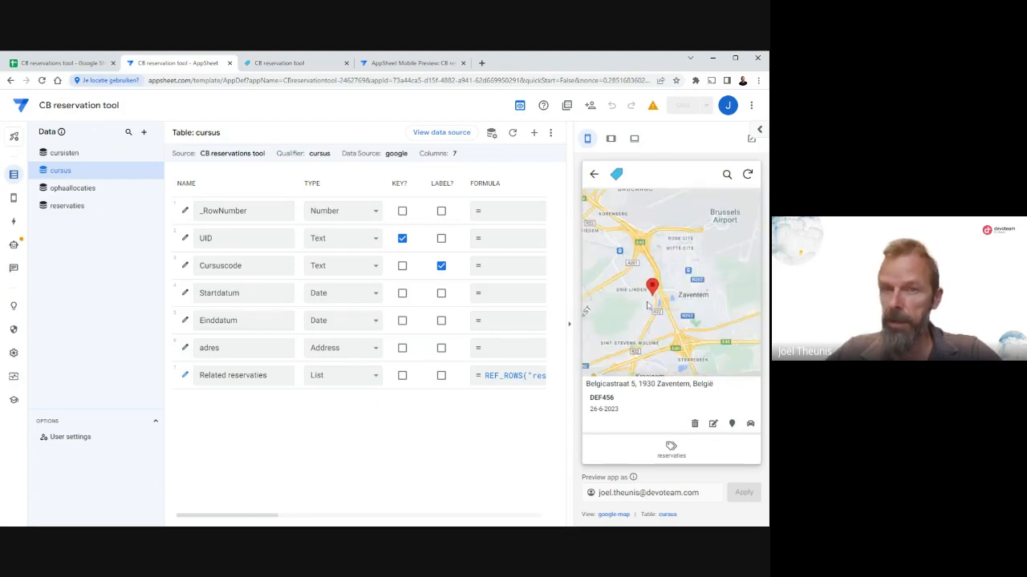
Get directions to the course address from Your location in Google Maps, and return to the AppSheet editor.
{"action": "left_click", "coordinate": [751, 425]}
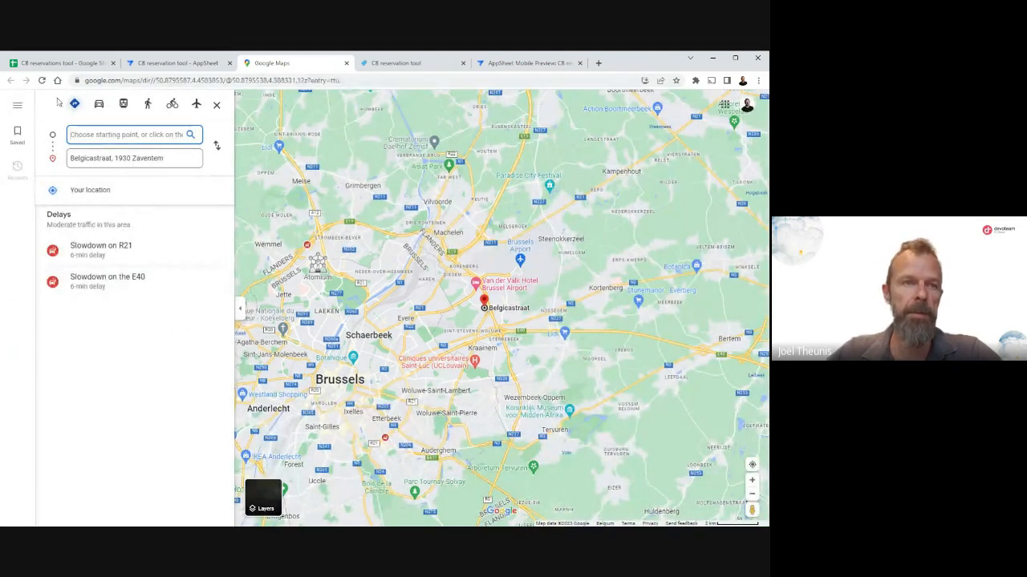
{"action": "left_click", "coordinate": [97, 194]}
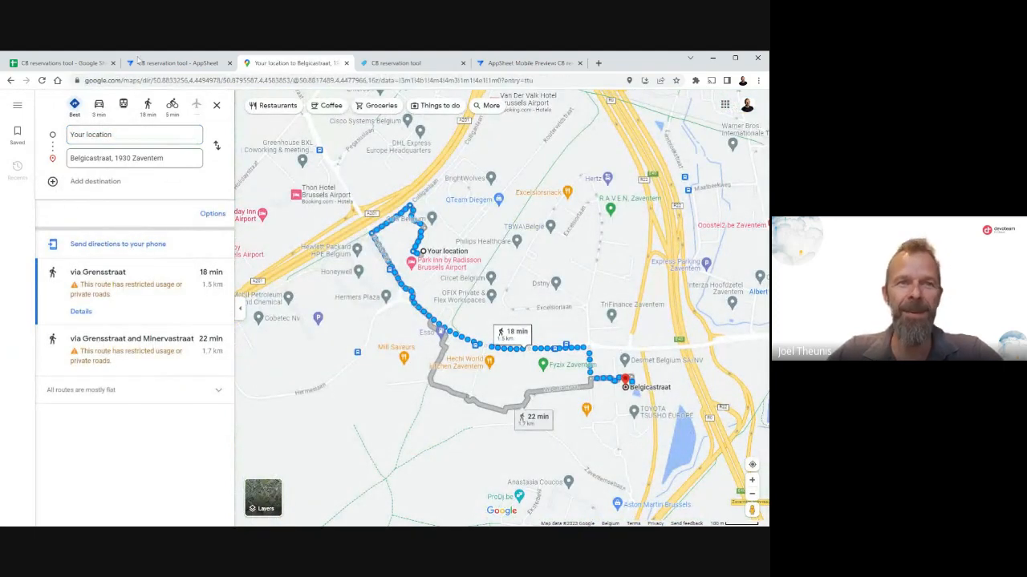
{"action": "left_click", "coordinate": [193, 64]}
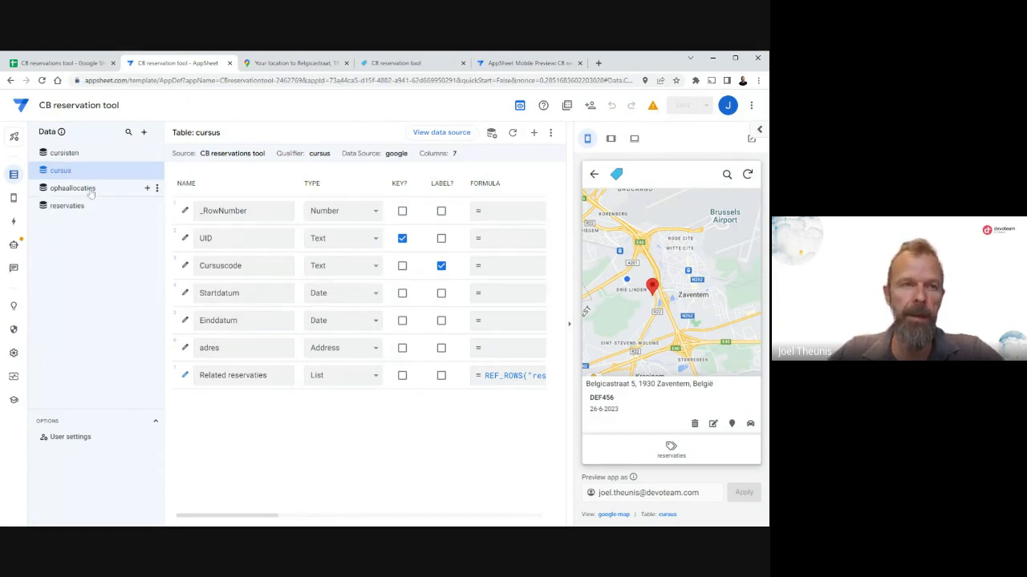
Examine the columns of the cursisten table and open the matching cursisten view in the app preview.
{"action": "left_click", "coordinate": [74, 158]}
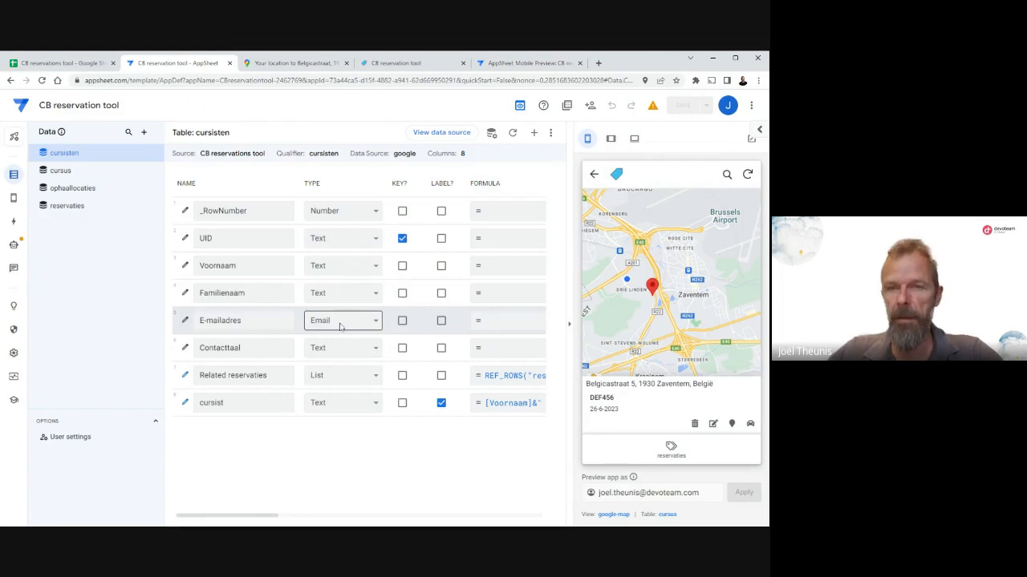
{"action": "left_click", "coordinate": [595, 176]}
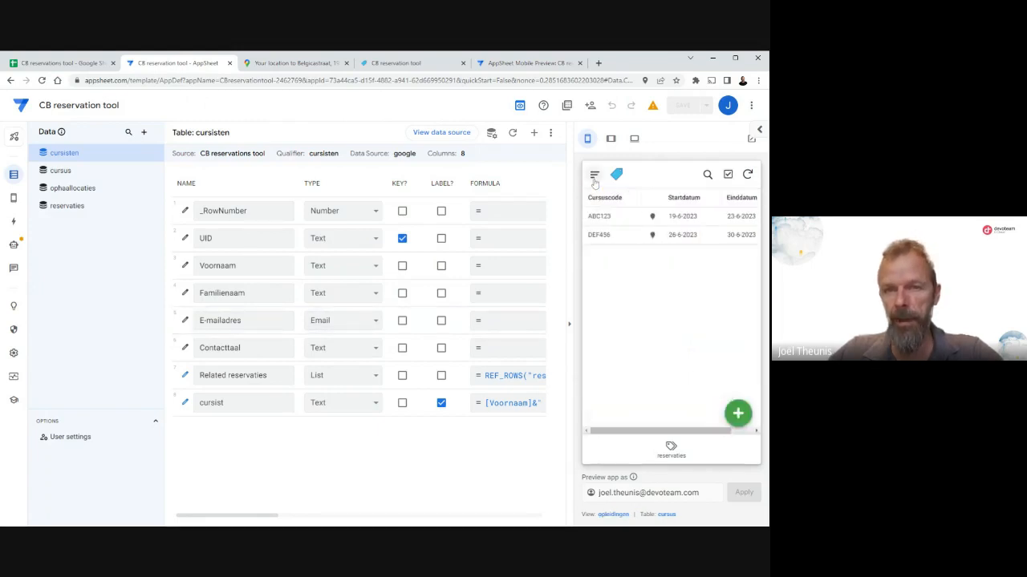
{"action": "left_click", "coordinate": [594, 178]}
{"action": "left_click", "coordinate": [623, 220]}
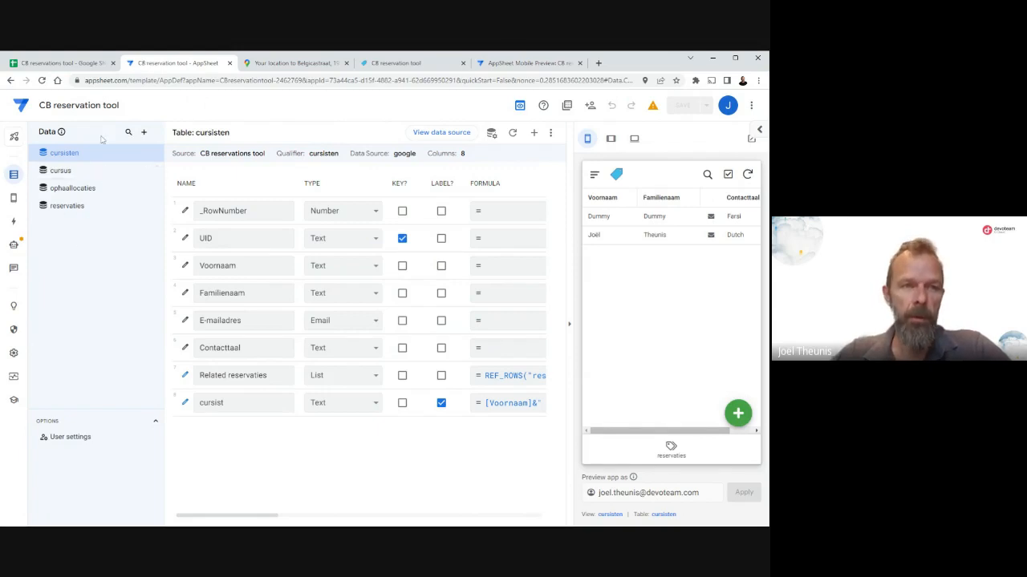
Open the app's Views configuration with the settings of the reservaties view.
{"action": "mouse_move", "coordinate": [65, 165]}
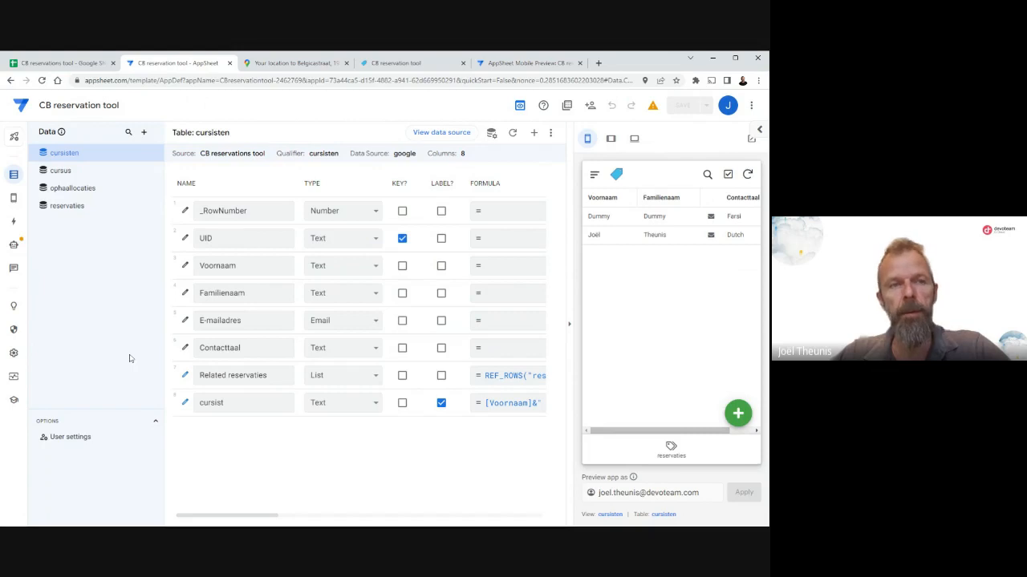
{"action": "left_click", "coordinate": [14, 201]}
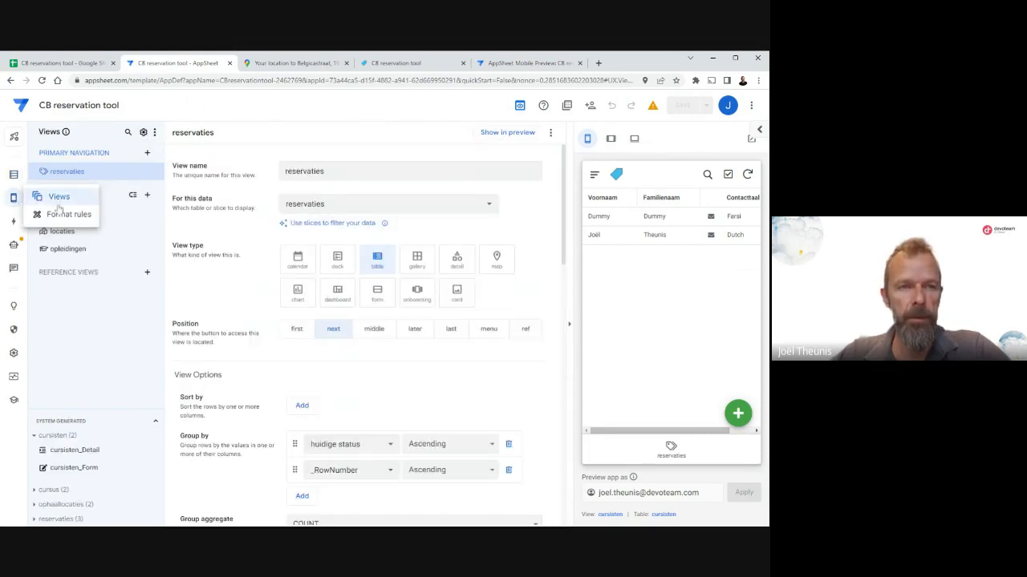
Examine the view type and grouping settings of the reservaties view and open that view in the app preview.
{"action": "left_click", "coordinate": [63, 201]}
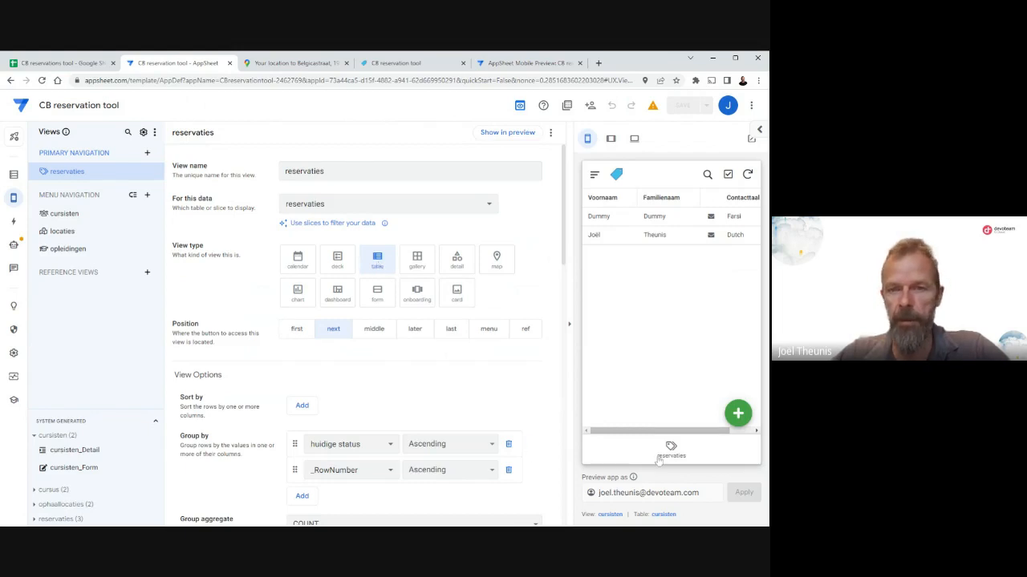
{"action": "scroll", "coordinate": [409, 368], "scroll_direction": "down", "scroll_amount": 1}
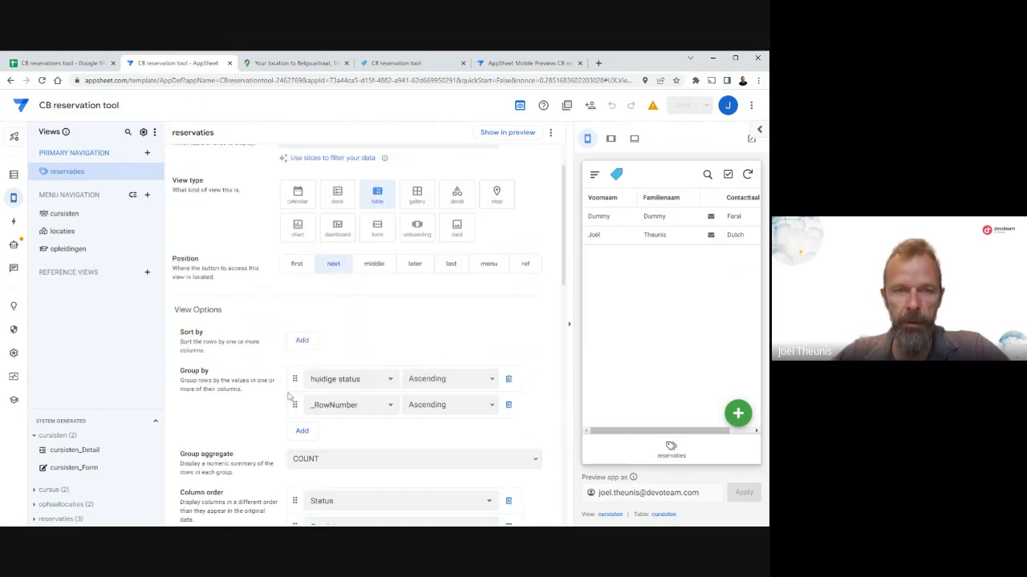
{"action": "left_click", "coordinate": [671, 452]}
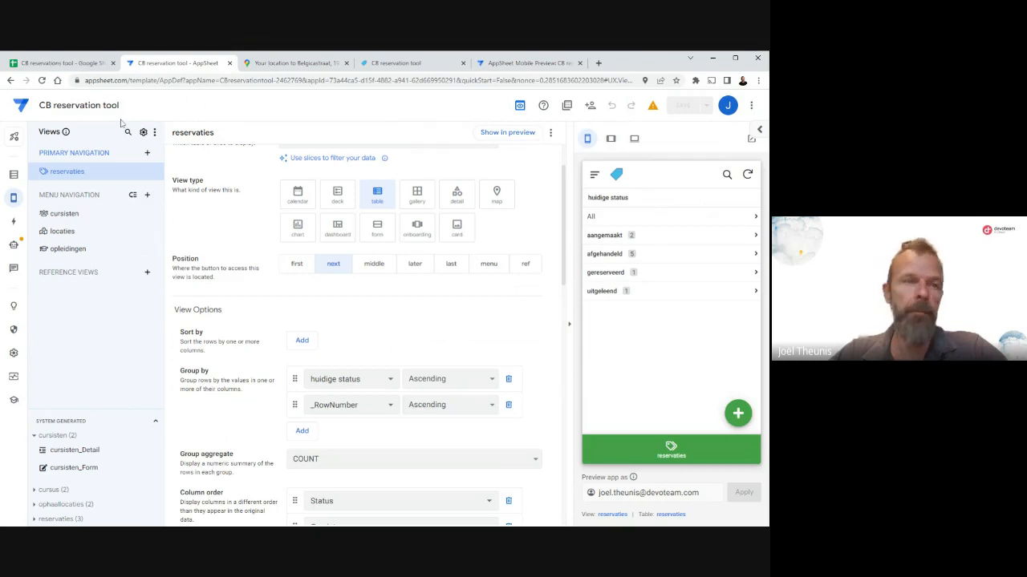
Try the Do not display prominence for the cursisten Compose Email (E-mailadres) action in the preview, and set it back to Display inline.
{"action": "left_click", "coordinate": [15, 224]}
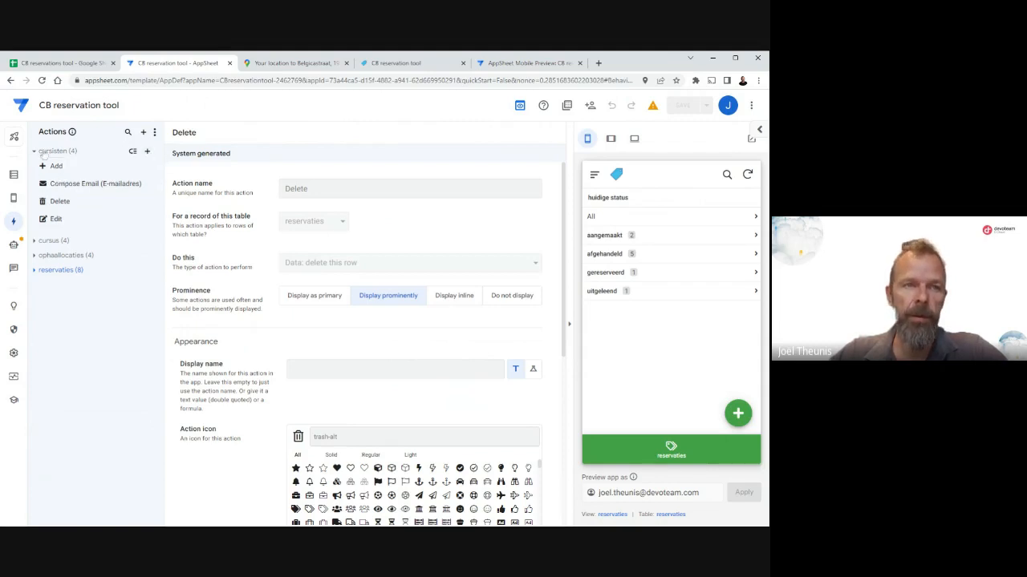
{"action": "left_click", "coordinate": [81, 193]}
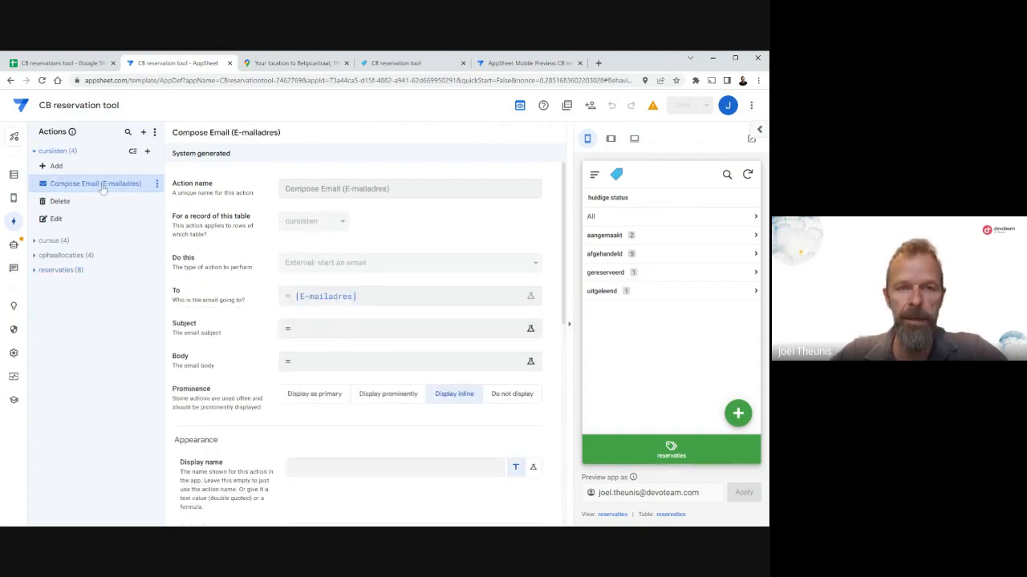
{"action": "left_click", "coordinate": [515, 396]}
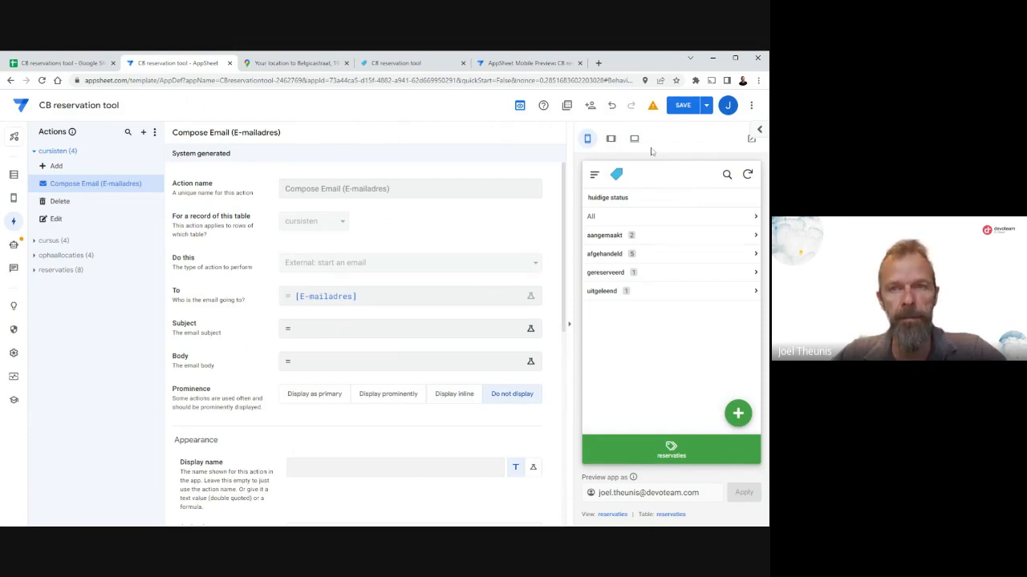
{"action": "left_click", "coordinate": [593, 177]}
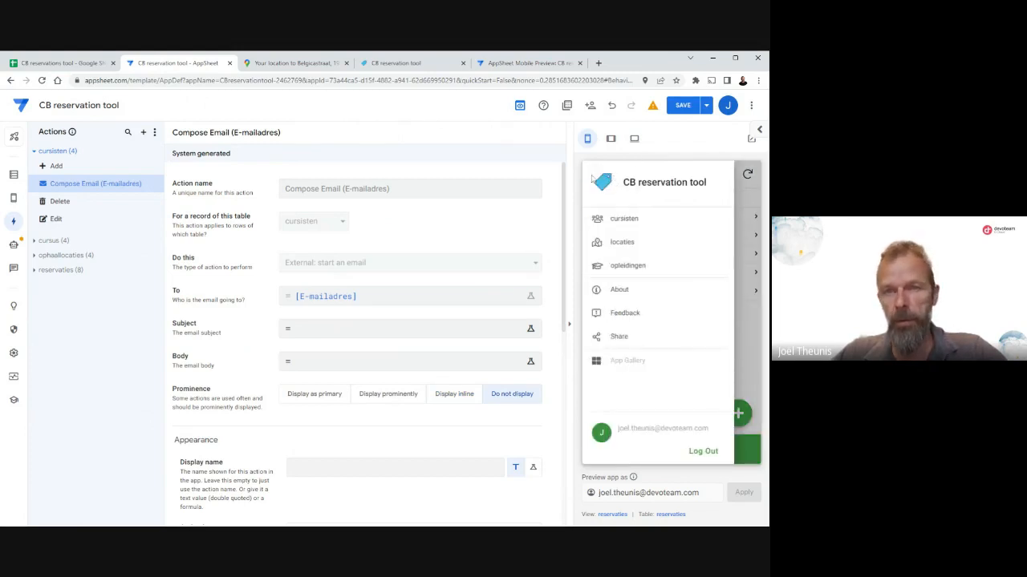
{"action": "left_click", "coordinate": [631, 219]}
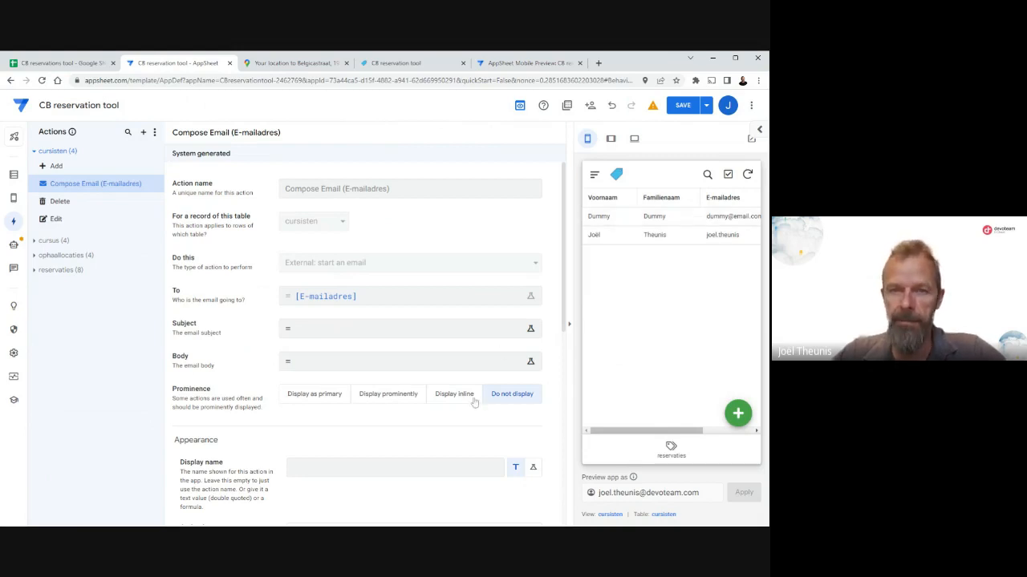
{"action": "left_click", "coordinate": [447, 397]}
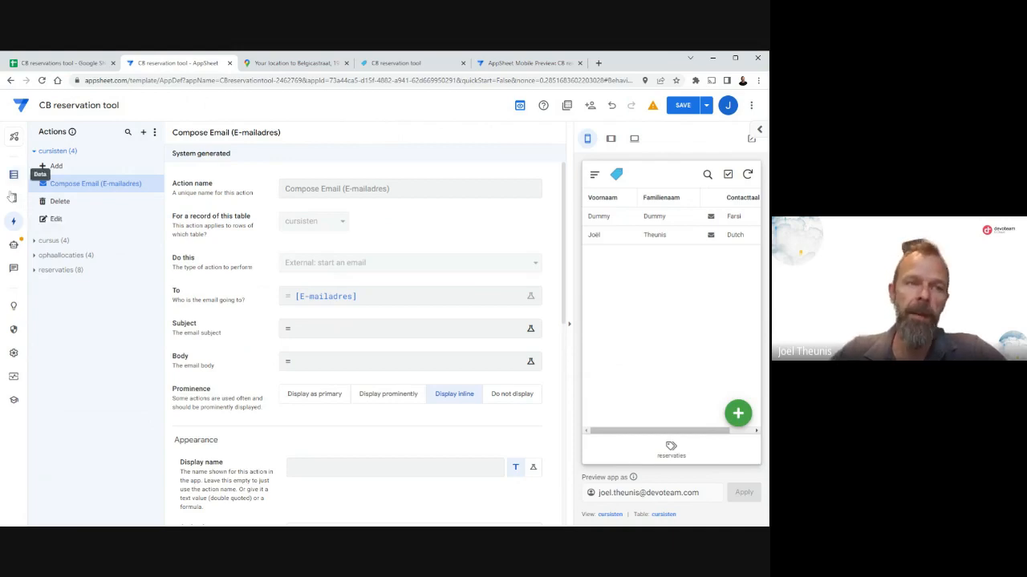
Examine the event and process steps of the Chromebook out and Chromebook in automation bots.
{"action": "left_click", "coordinate": [15, 249]}
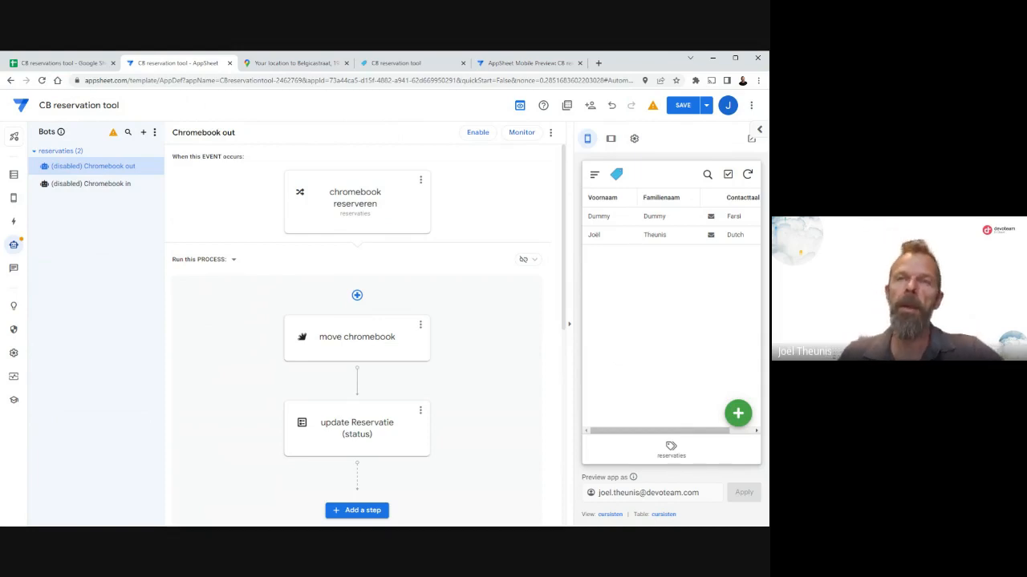
{"action": "left_click", "coordinate": [107, 187]}
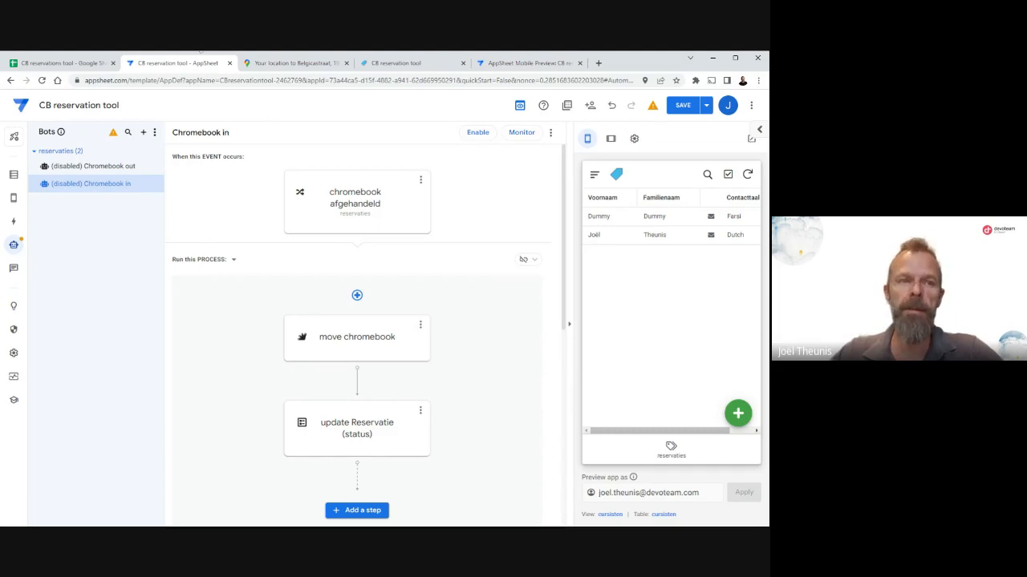
Switch to the CB reservations tool spreadsheet in Google Sheets and examine the reservaties, cursus, cursisten and ophaallocaties sheets.
{"action": "left_click", "coordinate": [61, 64]}
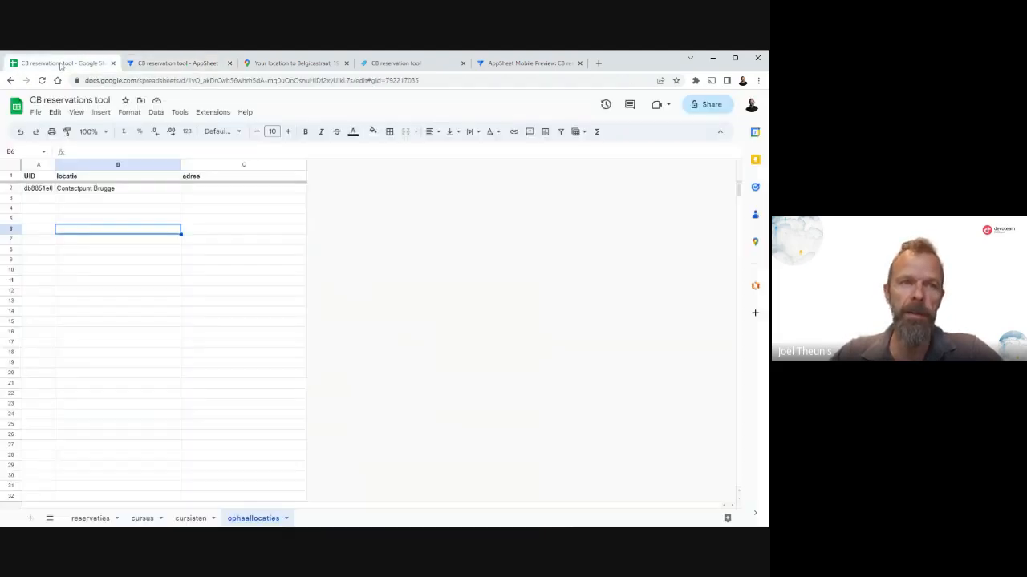
{"action": "left_click", "coordinate": [92, 519]}
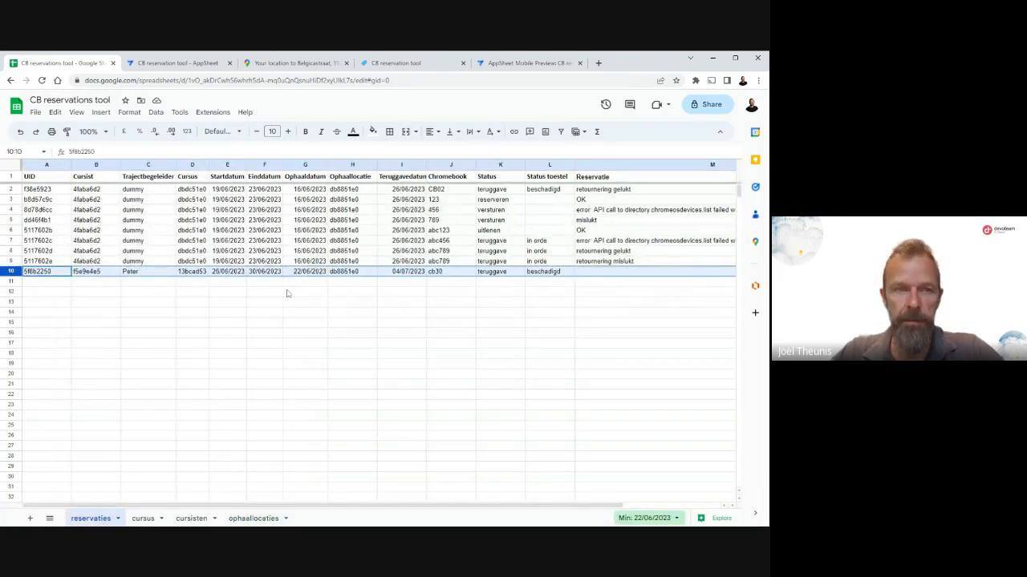
{"action": "left_click", "coordinate": [134, 274]}
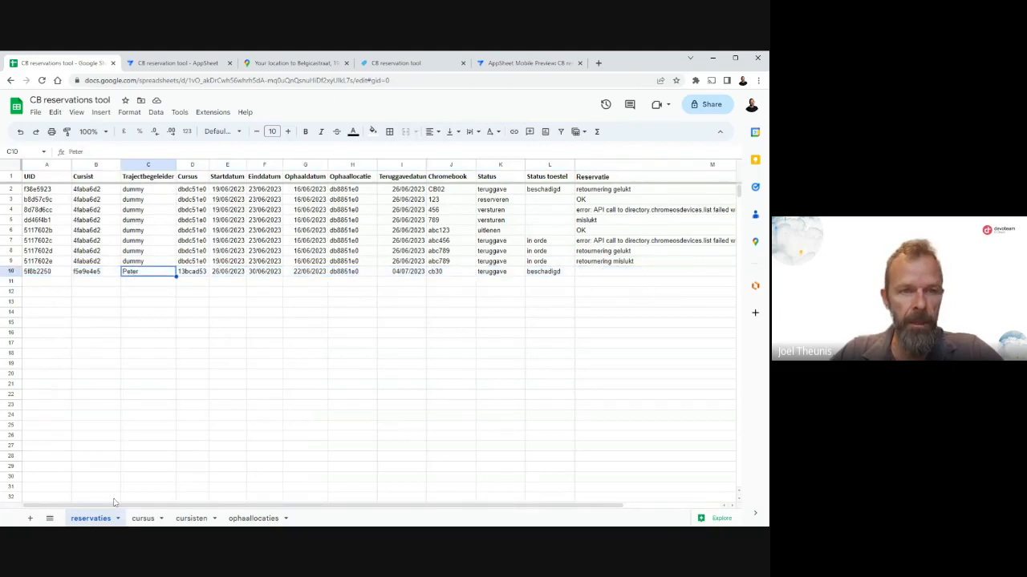
{"action": "left_click", "coordinate": [142, 518]}
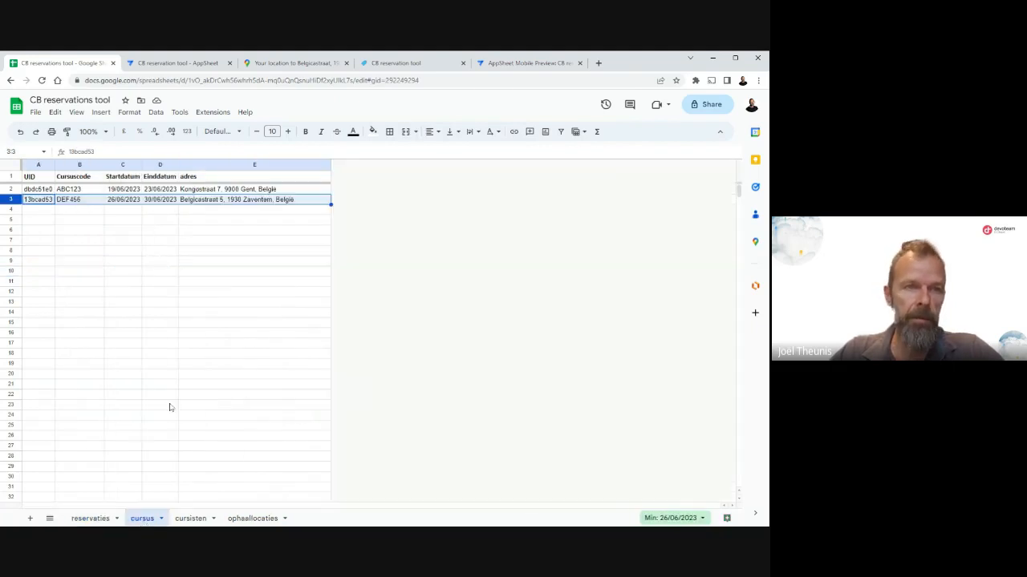
{"action": "left_click", "coordinate": [72, 202]}
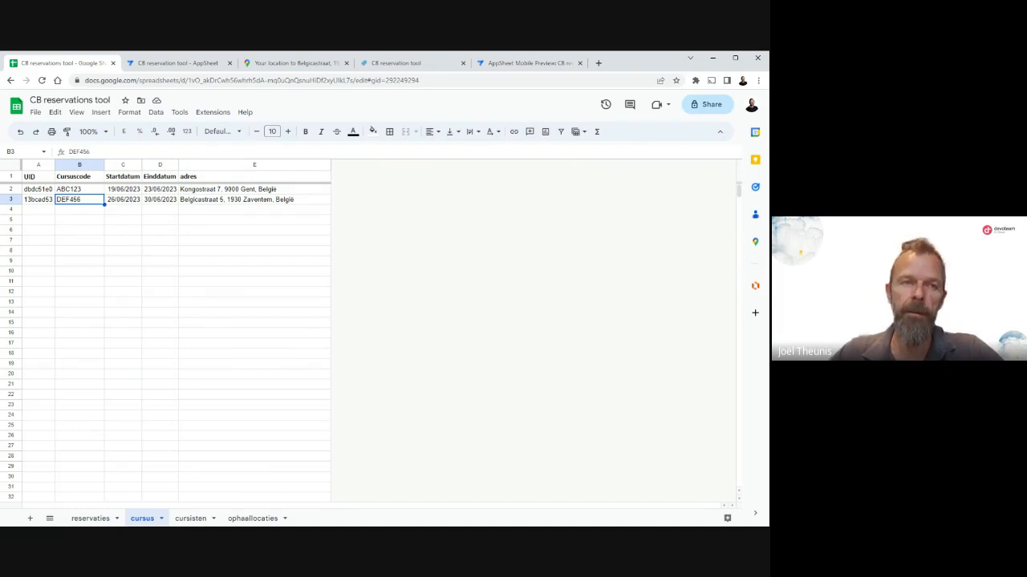
{"action": "left_click", "coordinate": [191, 518]}
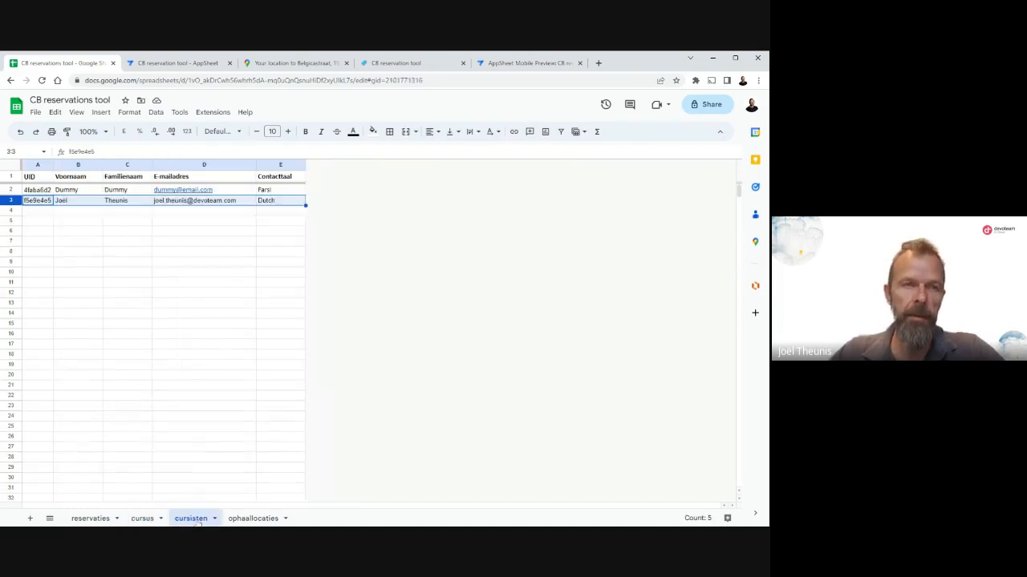
{"action": "left_click", "coordinate": [82, 203]}
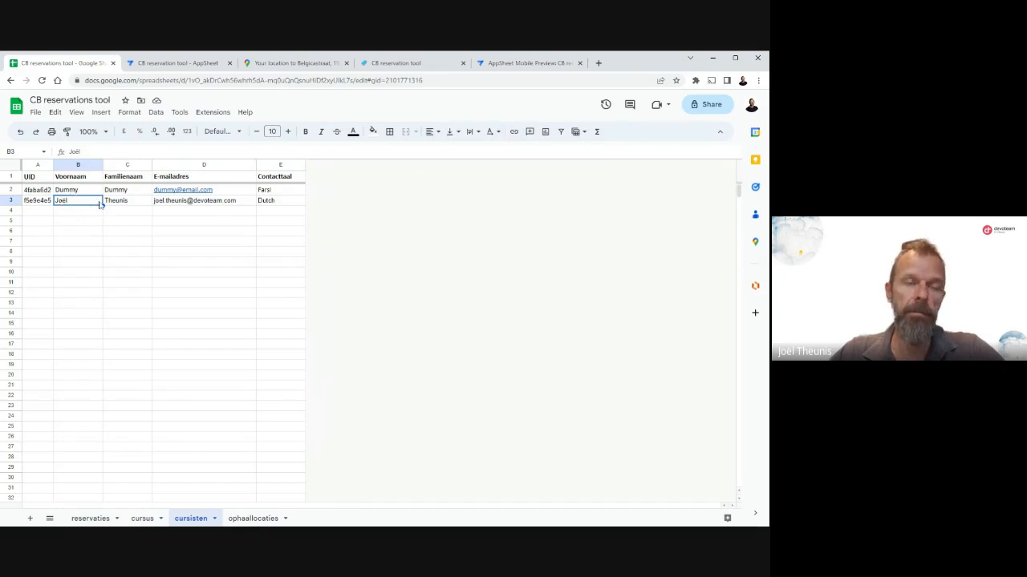
{"action": "left_click", "coordinate": [122, 204]}
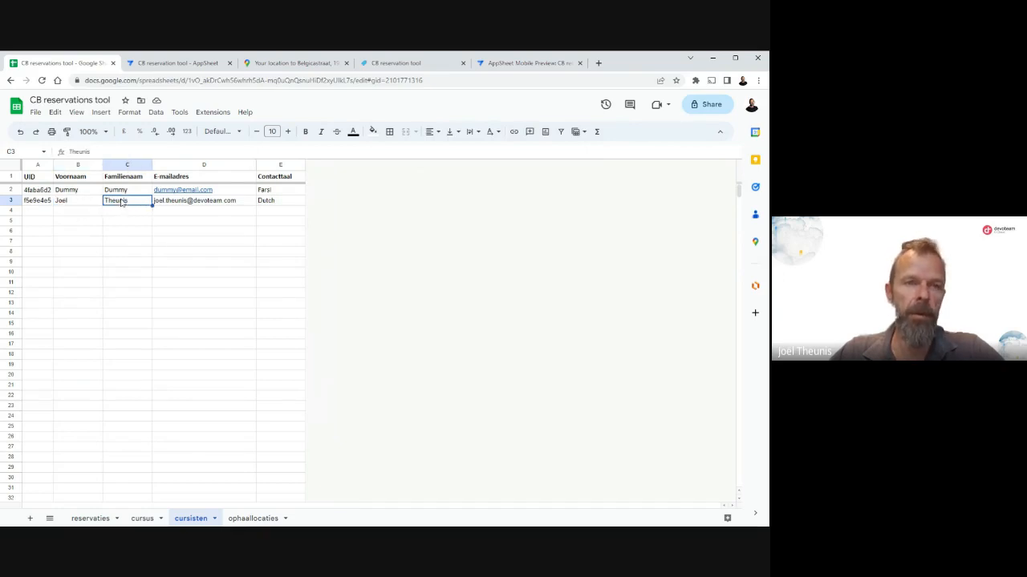
{"action": "left_click", "coordinate": [255, 519]}
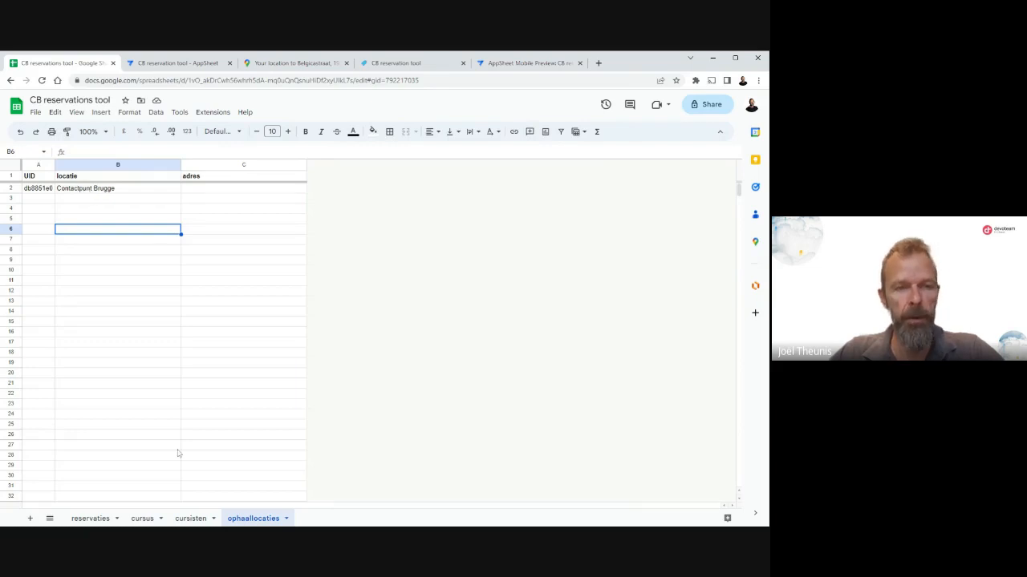
In the cursisten sheet, edit the first name in cell B3 so it is spelled without the diaeresis.
{"action": "left_click", "coordinate": [190, 519]}
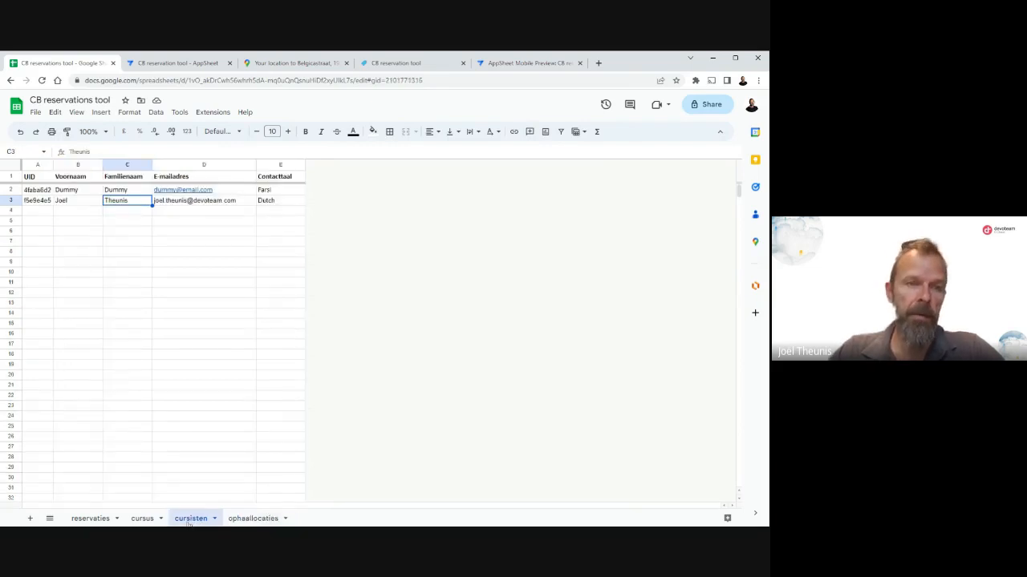
{"action": "left_click", "coordinate": [68, 207]}
{"action": "left_click", "coordinate": [80, 151]}
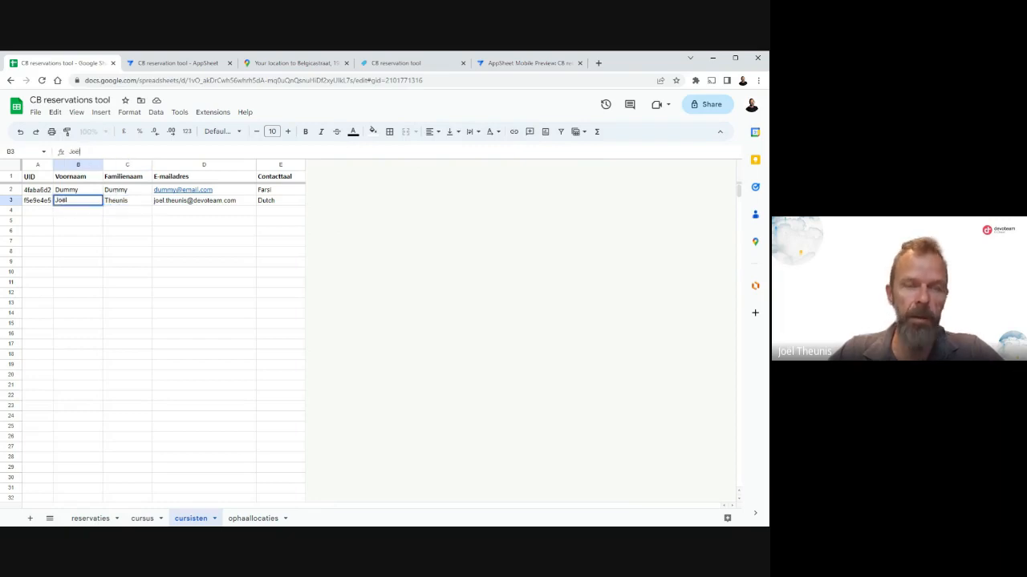
{"action": "key", "text": "BackSpace"}
{"action": "key", "text": "BackSpace"}
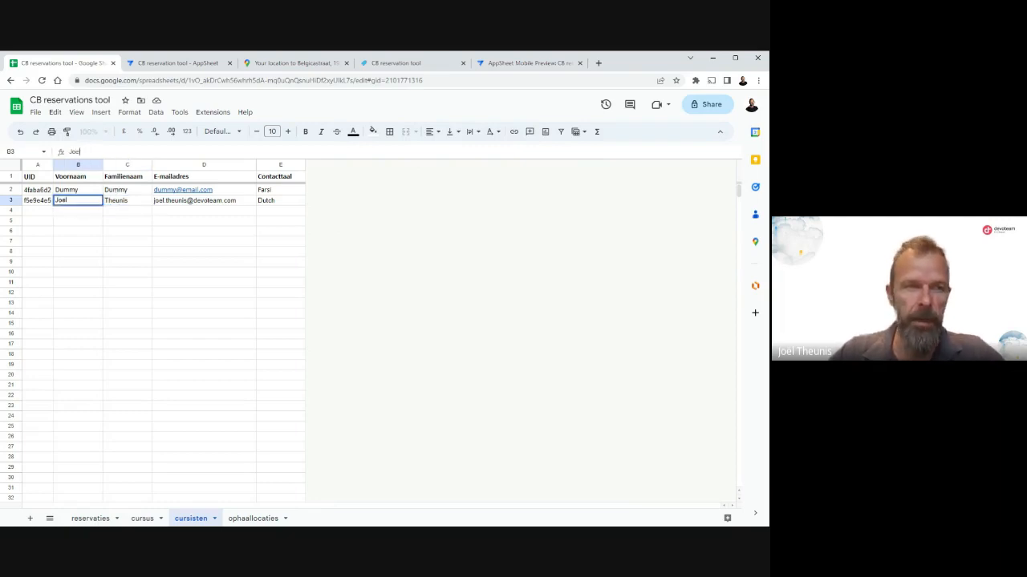
{"action": "key", "text": "Return"}
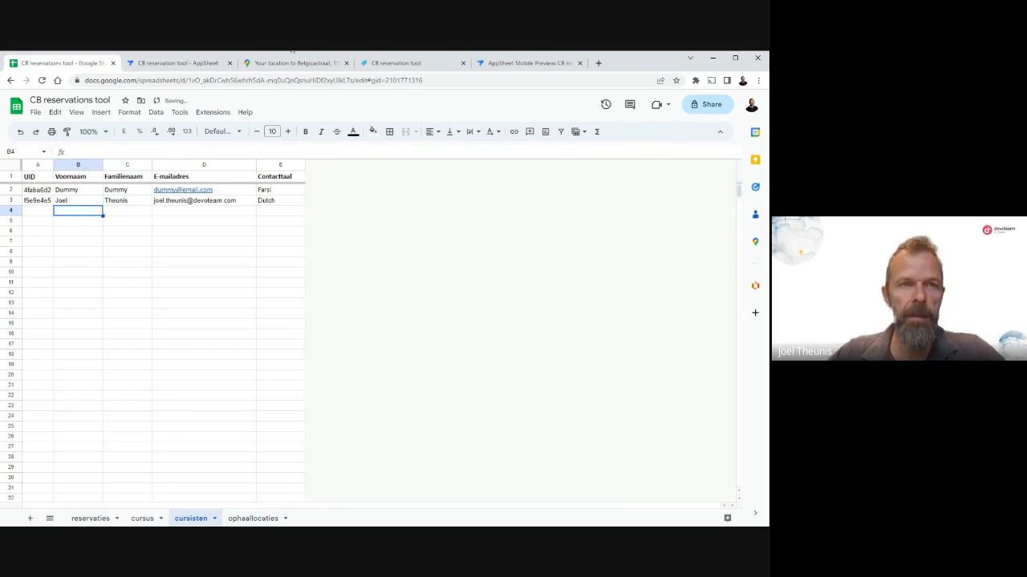
Switch to the AppSheet Mobile Preview, sync the app, and open the edited student's record from the cursisten view.
{"action": "left_click", "coordinate": [530, 64]}
{"action": "left_click", "coordinate": [309, 125]}
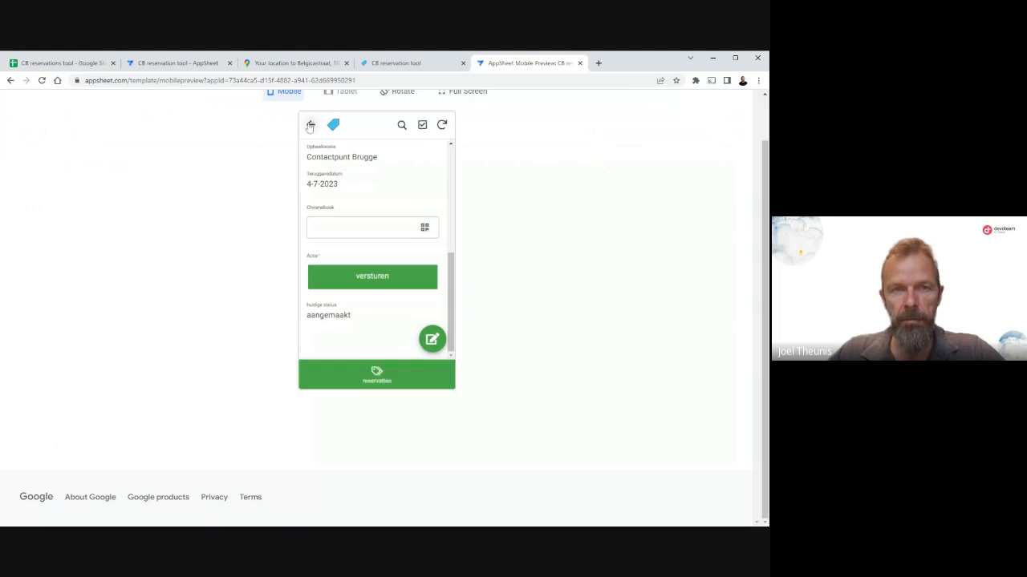
{"action": "left_click", "coordinate": [442, 126]}
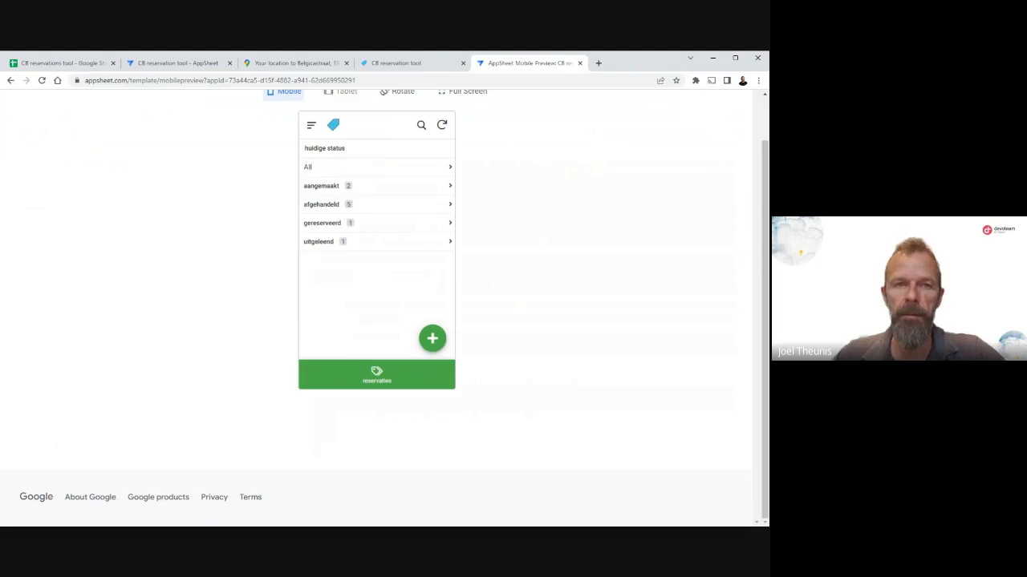
{"action": "left_click", "coordinate": [312, 126]}
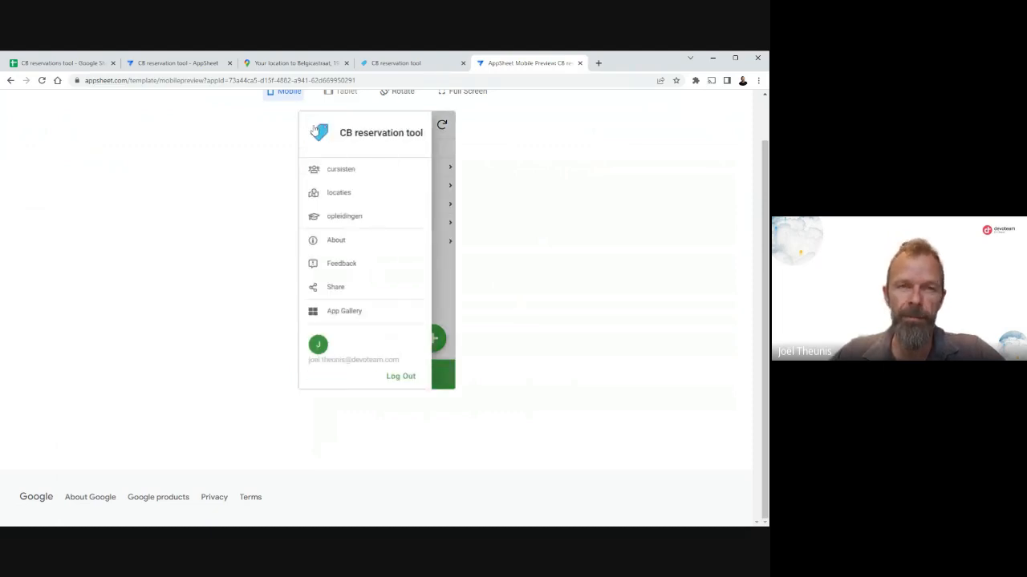
{"action": "left_click", "coordinate": [345, 170]}
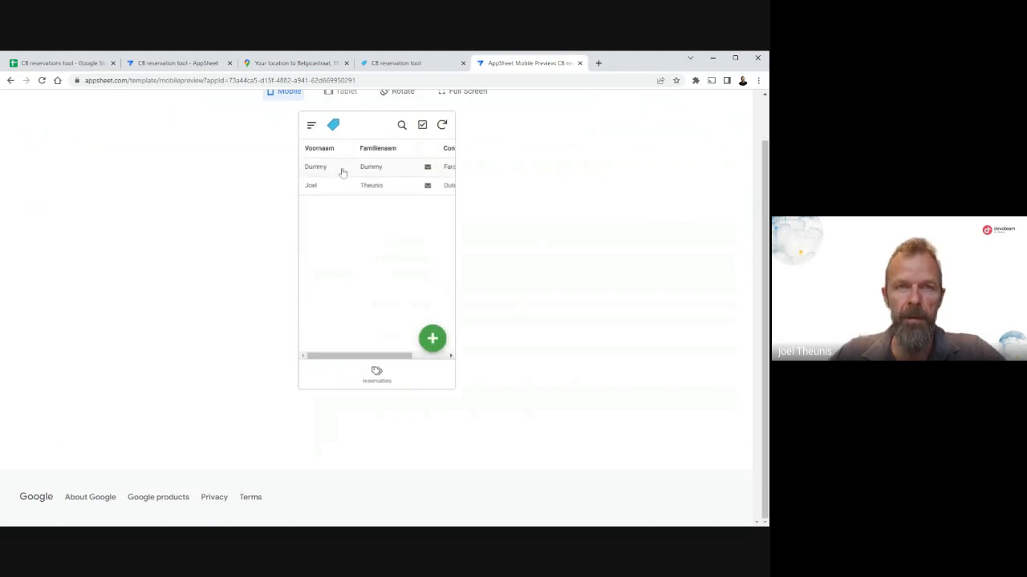
{"action": "left_click", "coordinate": [316, 191]}
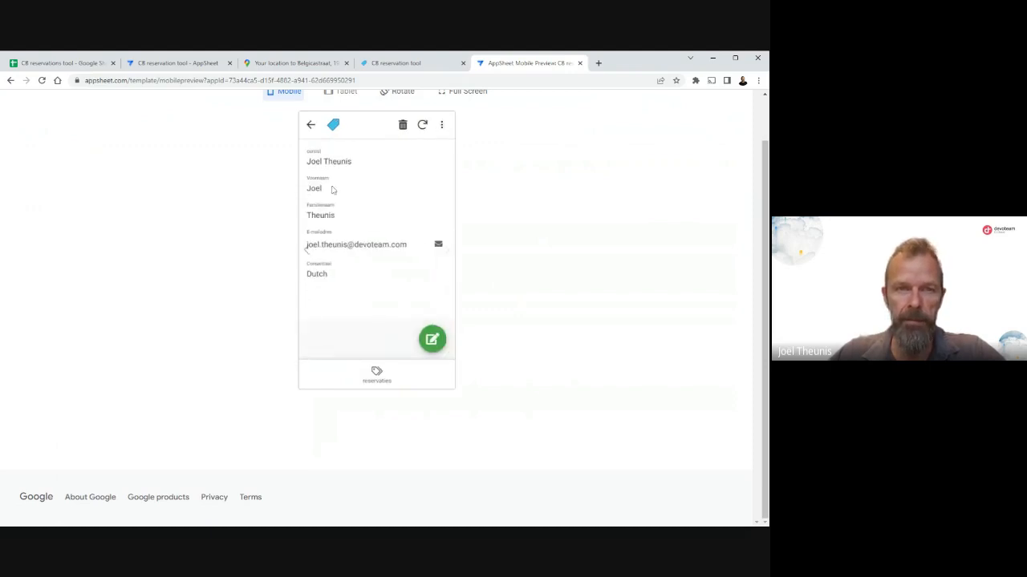